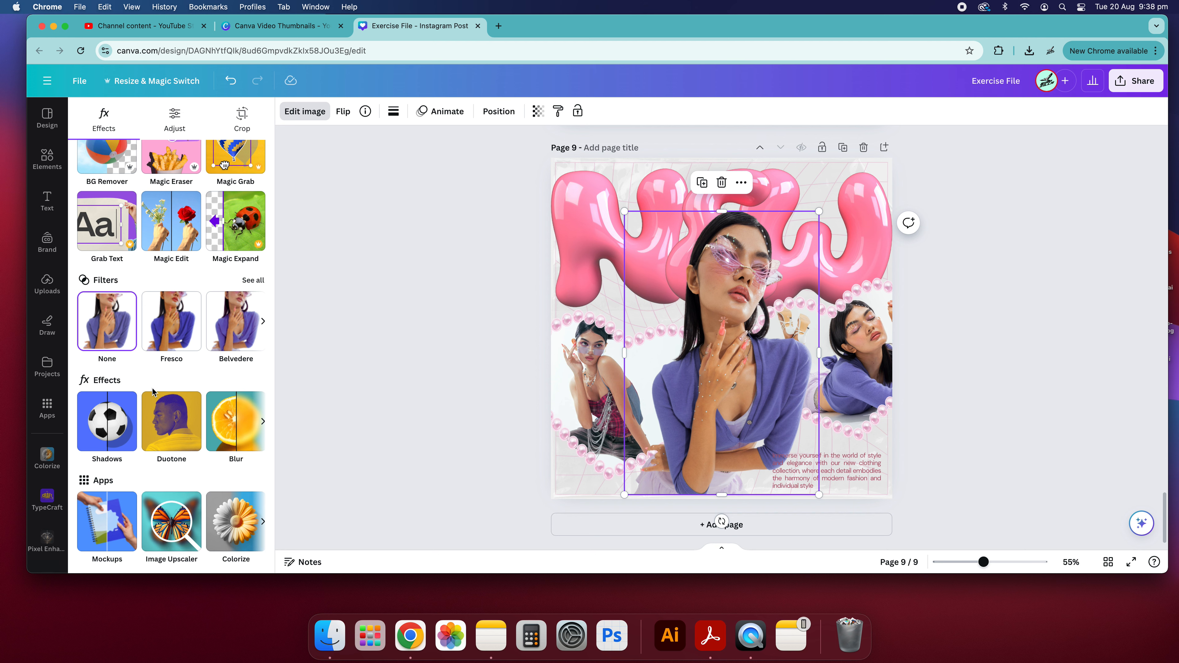
# Look through the Magic Studio tools, filters and effects available for the central woman's photo
pyautogui.scroll(1, 153, 391)
pyautogui.scroll(-1, 154, 391)
pyautogui.hscroll(3, 235, 428)
pyautogui.hscroll(3, 188, 530)
pyautogui.hscroll(-5, 189, 533)
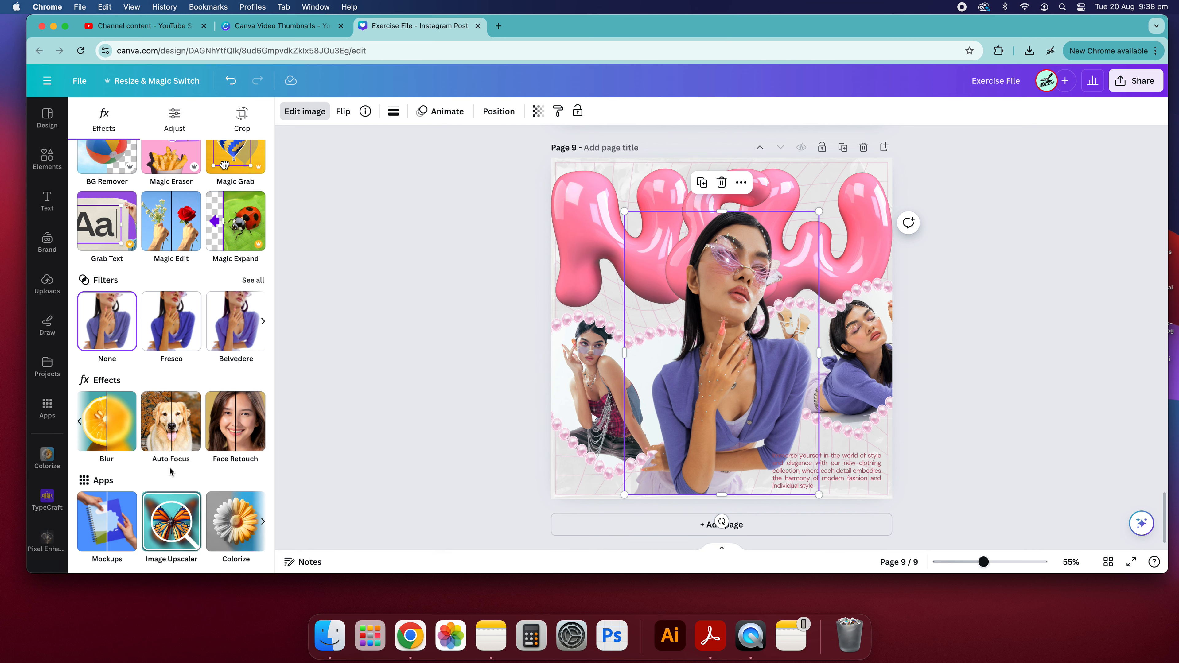
pyautogui.scroll(2, 155, 374)
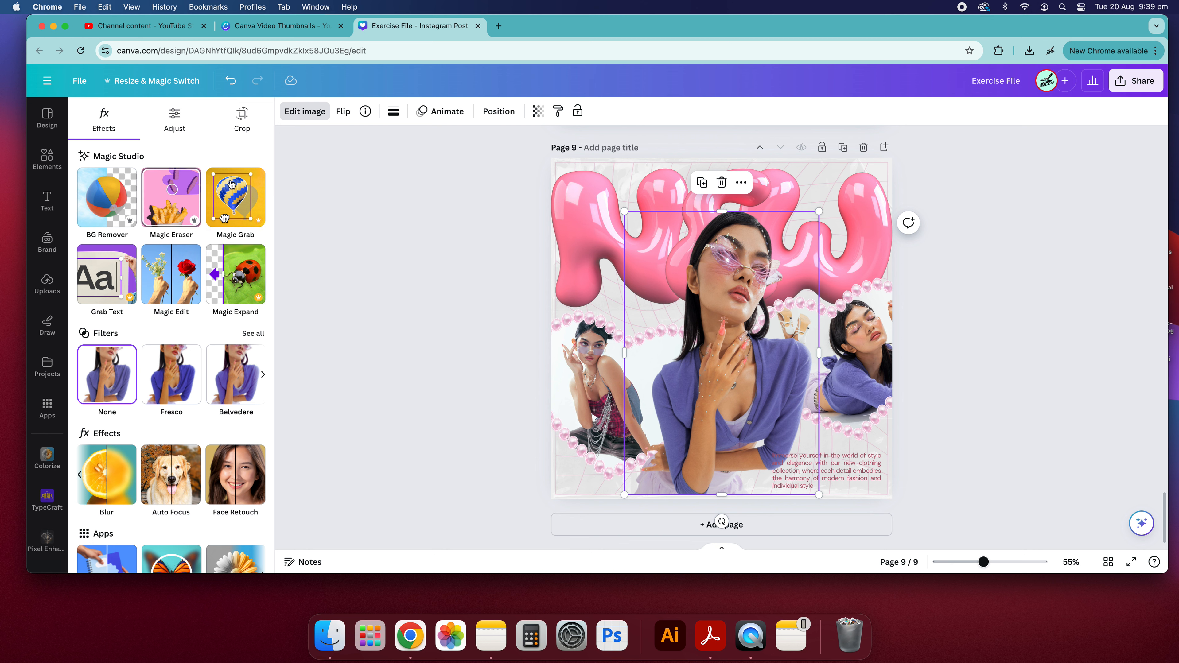
pyautogui.hscroll(10, 142, 380)
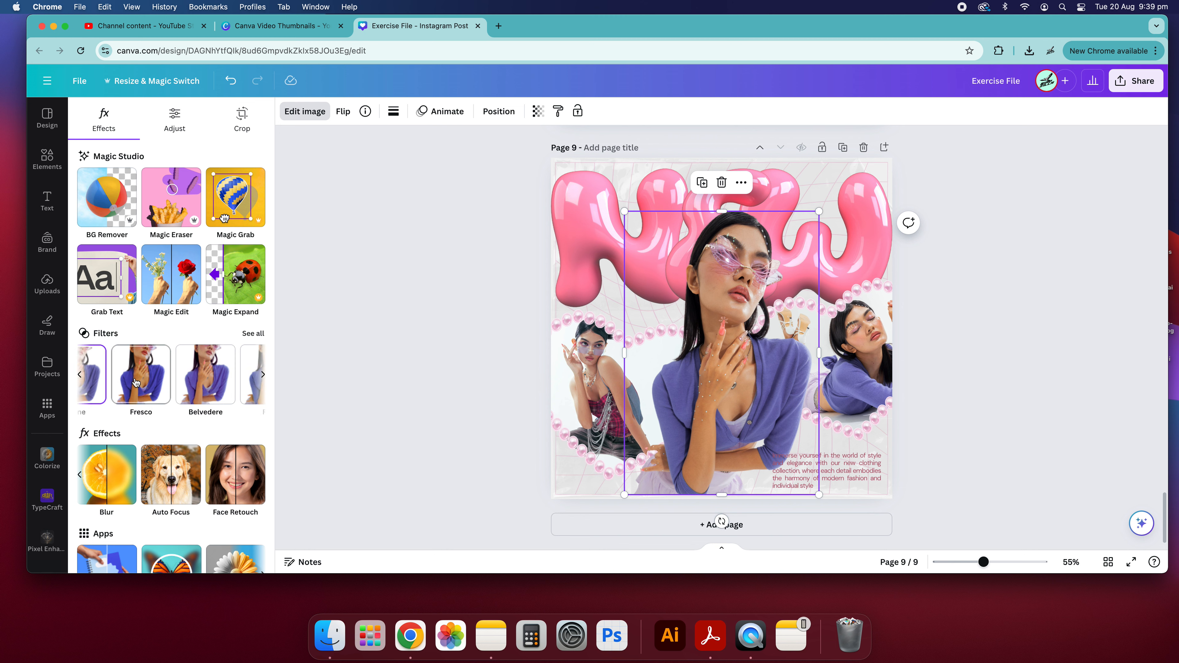
pyautogui.hscroll(-10, 142, 381)
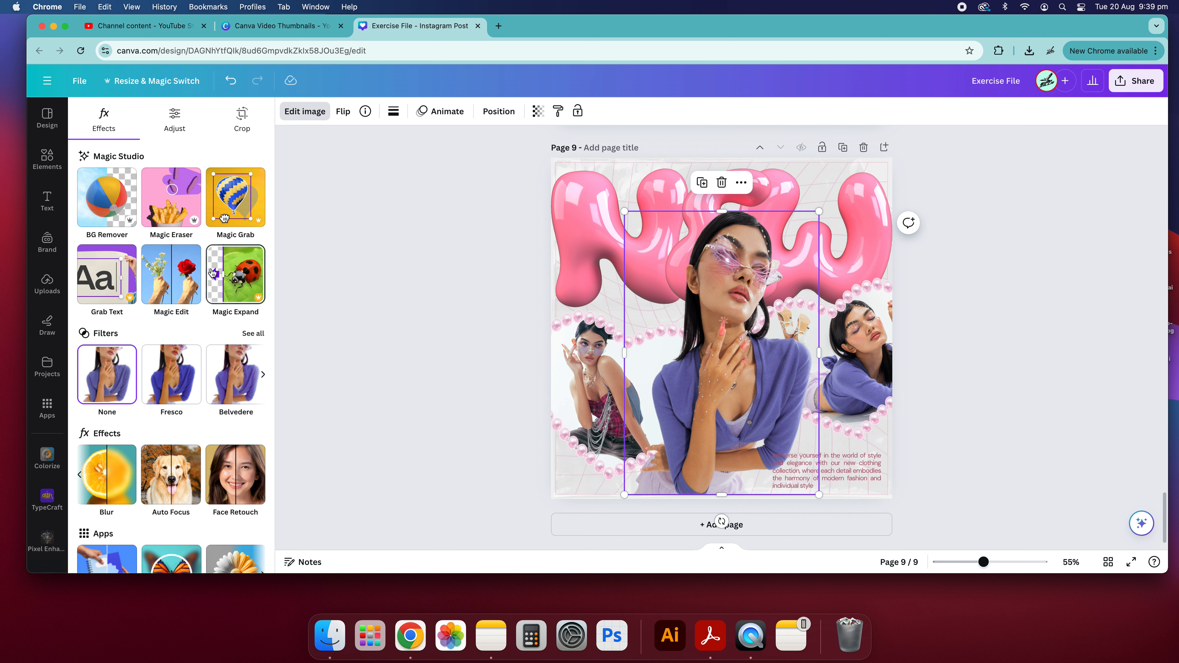
# Auto-adjust the colours of the central woman's photo, compare the look on the page, and undo the adjustment
pyautogui.click(175, 120)
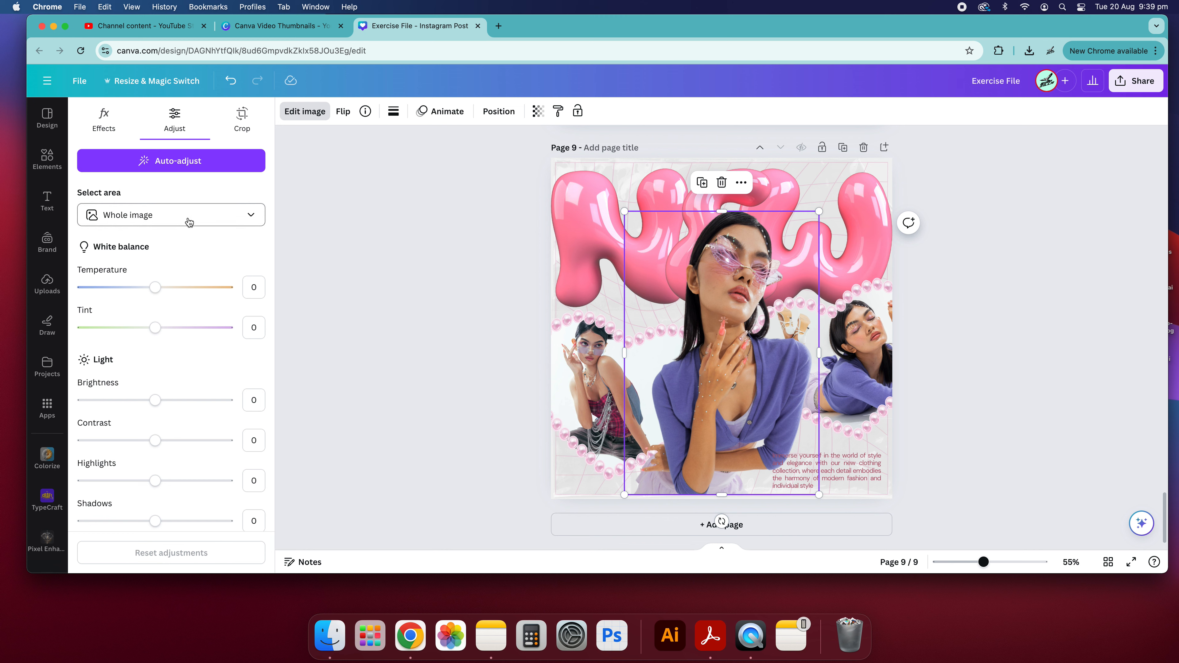
pyautogui.click(180, 165)
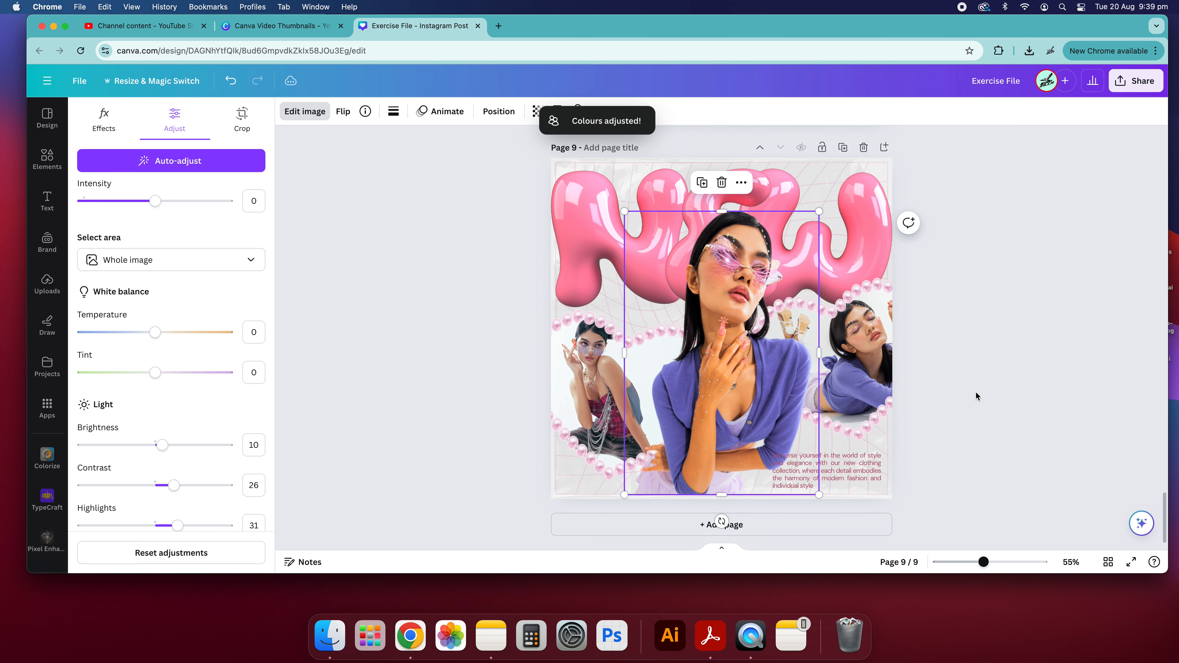
pyautogui.click(943, 362)
pyautogui.click(996, 413)
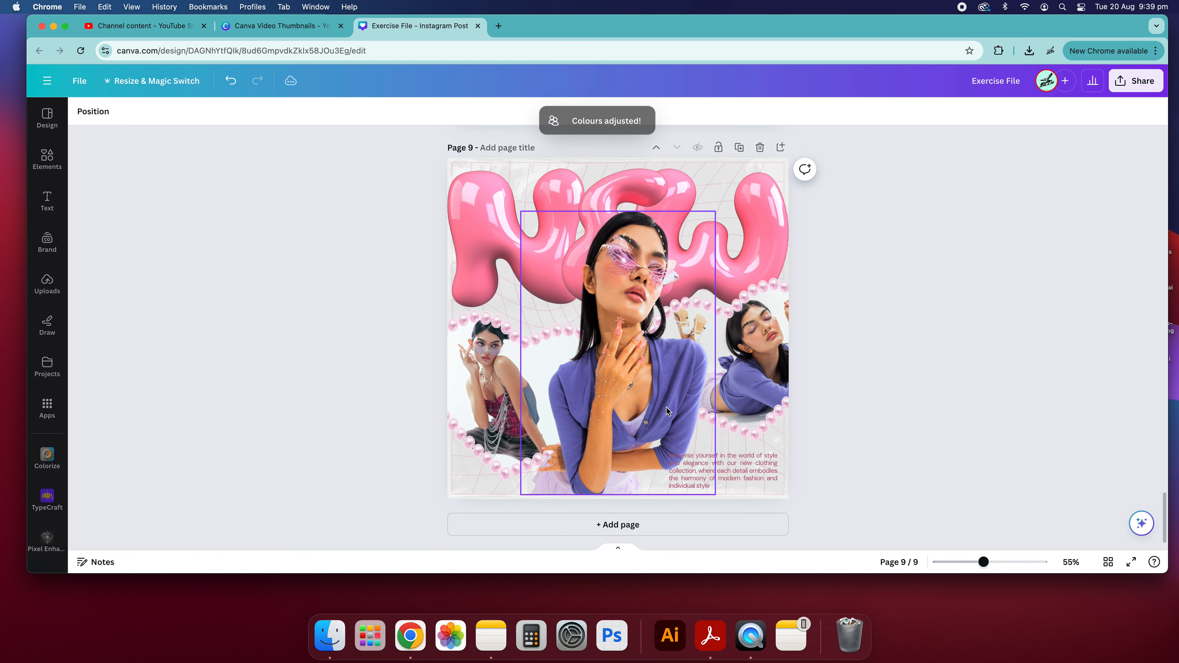
pyautogui.click(702, 395)
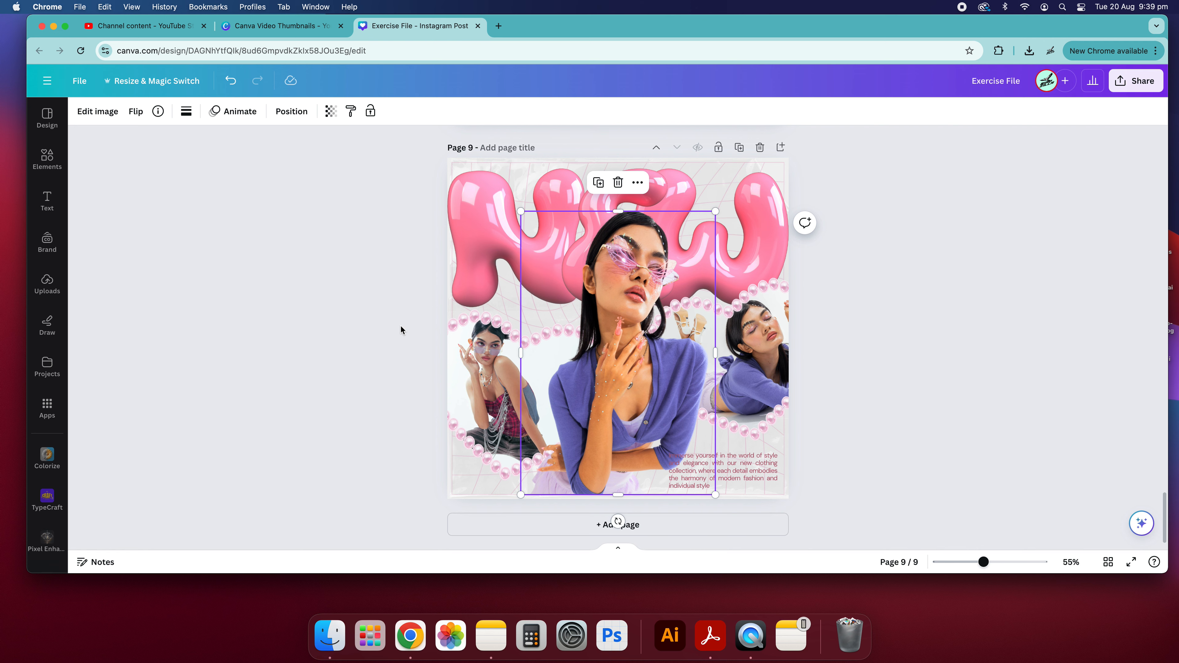
pyautogui.press('super+z')
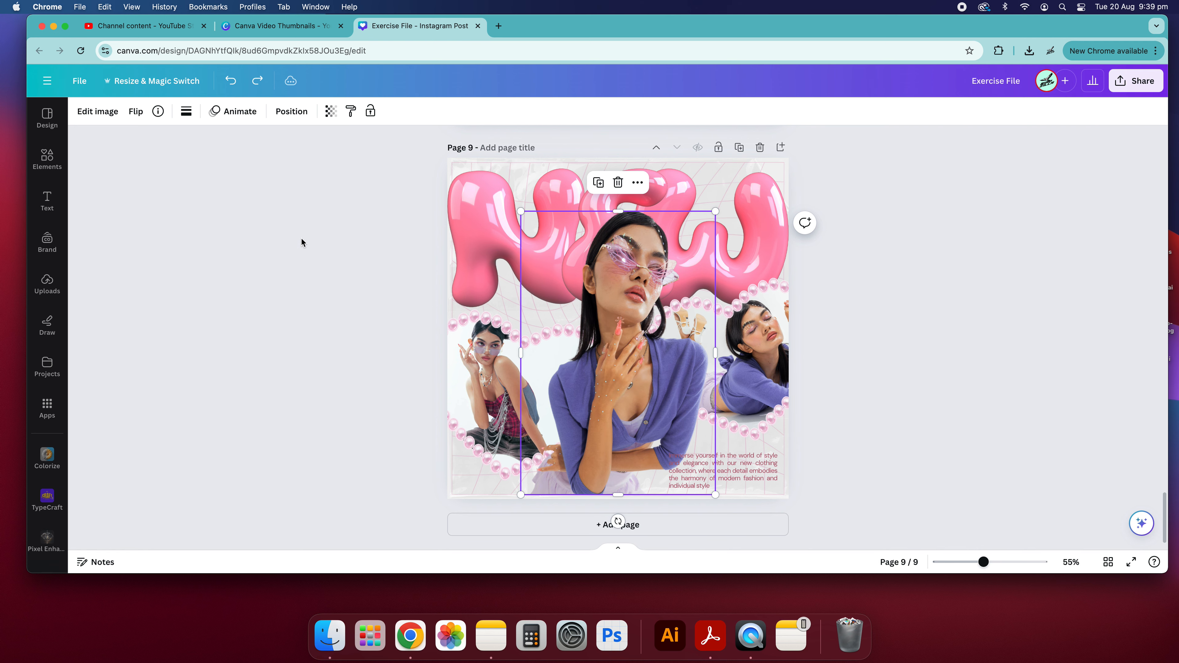
# Try a stronger auto-adjust intensity on the central photo, check its light values, and set the intensity back to 0
pyautogui.click(97, 111)
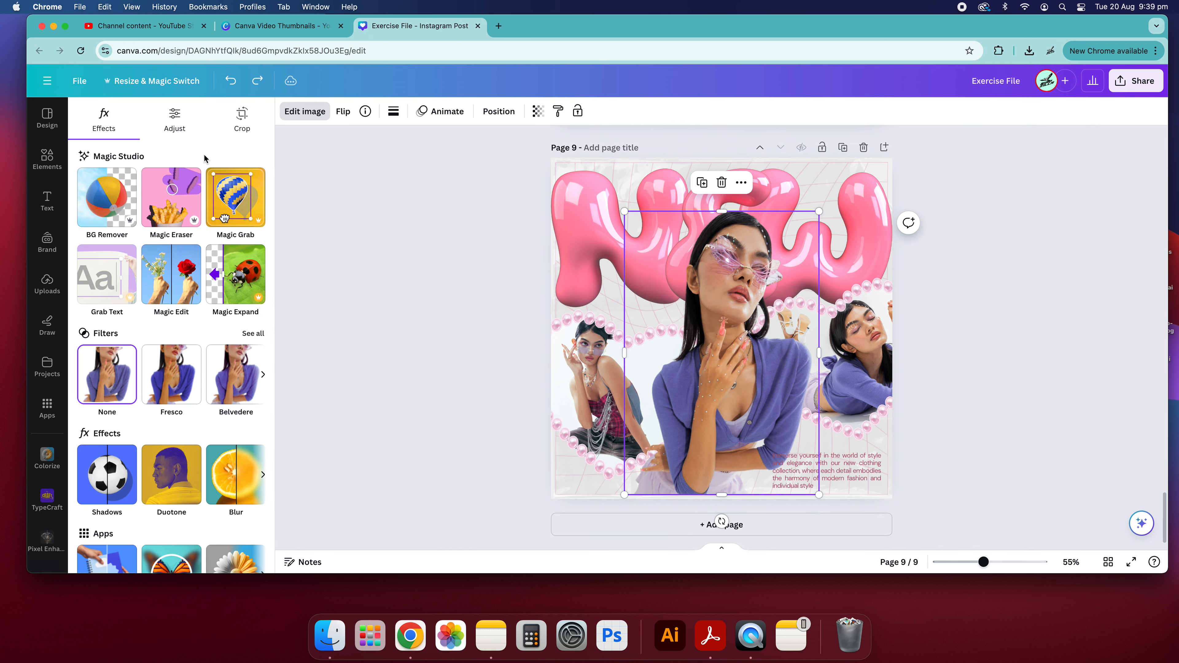
pyautogui.click(179, 125)
pyautogui.scroll(-1, 194, 245)
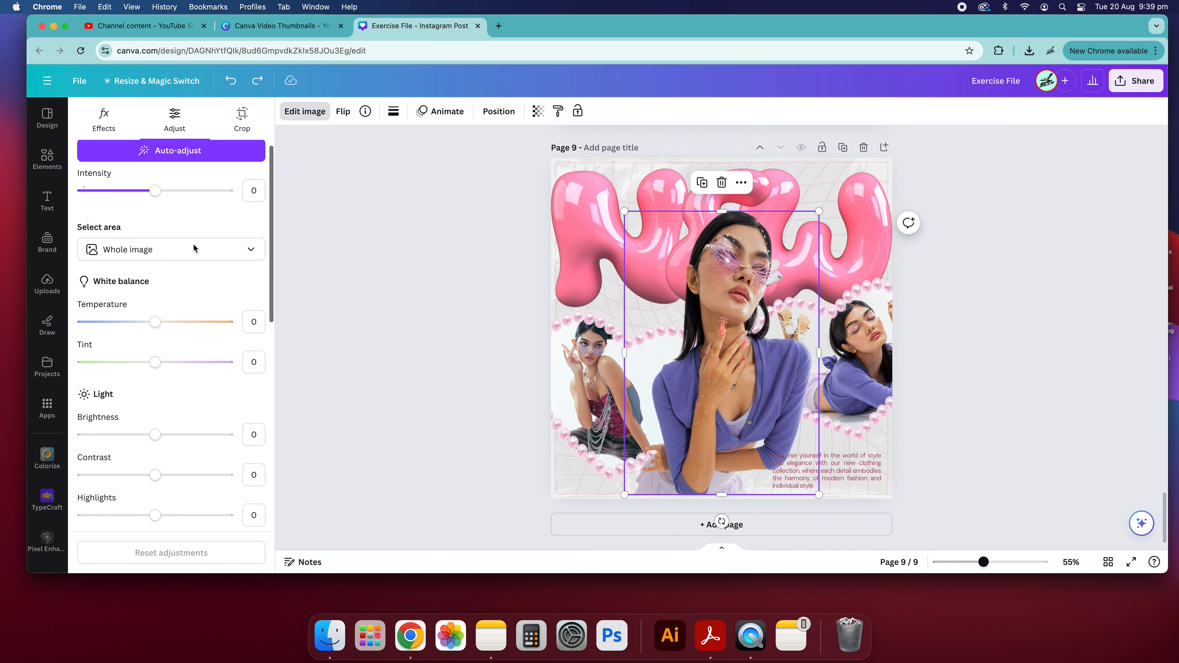
pyautogui.scroll(1, 155, 181)
pyautogui.moveTo(156, 202); pyautogui.dragTo(195, 215)
pyautogui.scroll(-5, 167, 302)
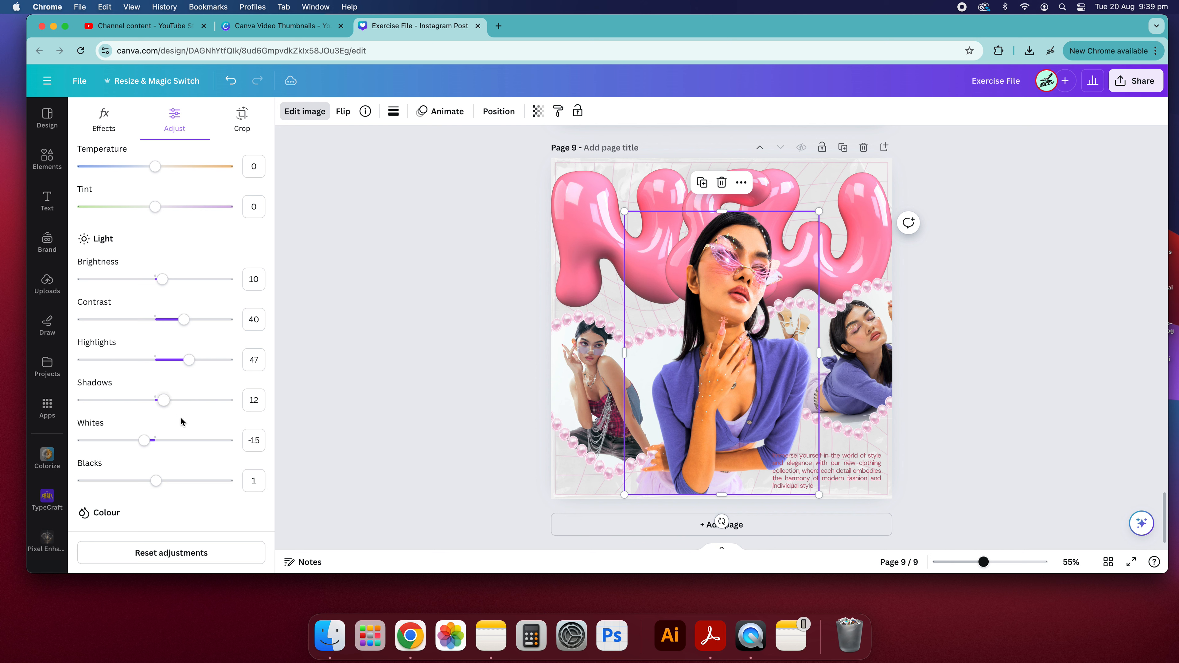
pyautogui.scroll(5, 200, 385)
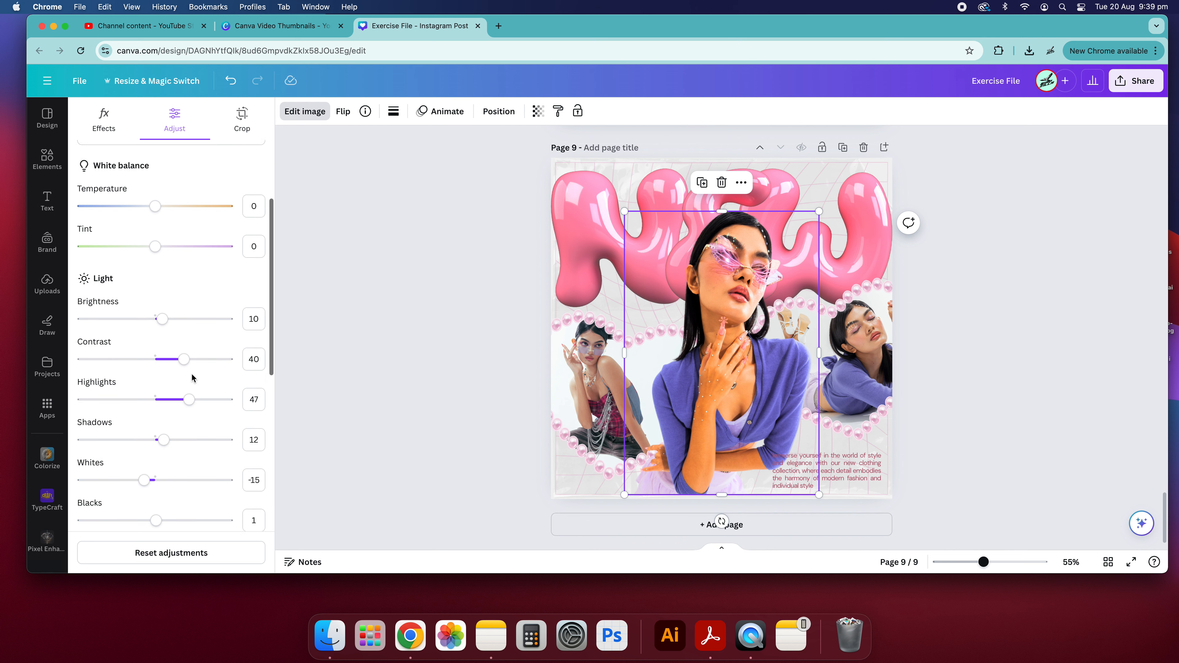
pyautogui.moveTo(197, 201); pyautogui.dragTo(153, 208)
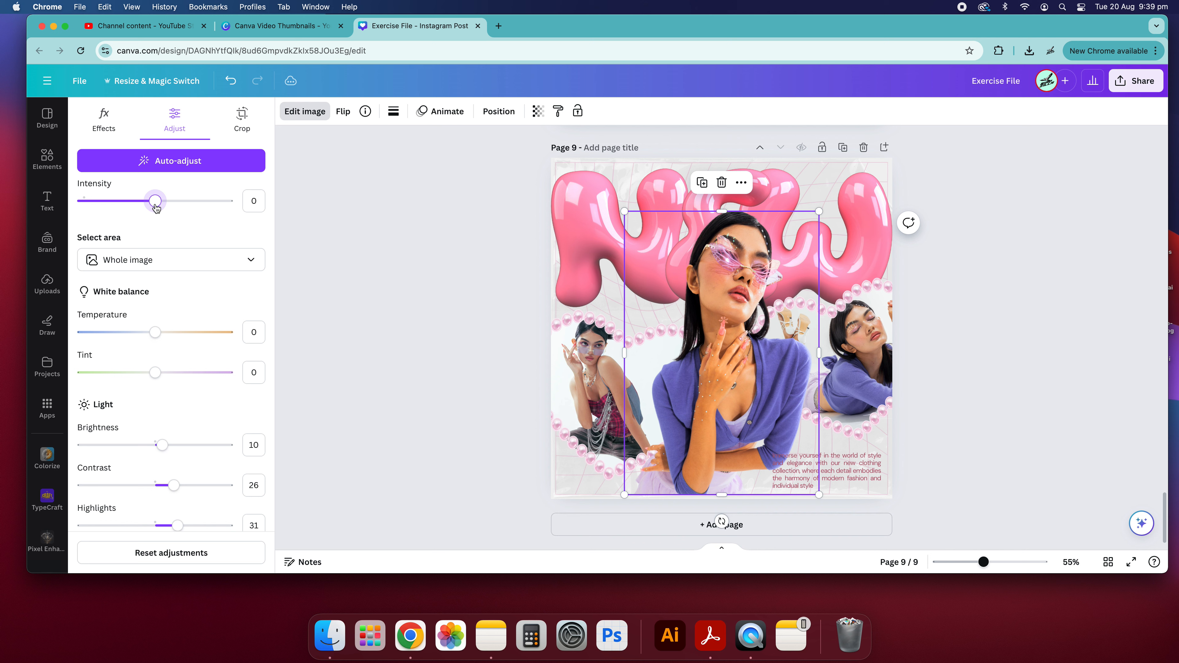
# Set the central photo's contrast to 62 and its brightness to 39
pyautogui.scroll(-2, 176, 277)
pyautogui.scroll(-1, 176, 347)
pyautogui.scroll(-1, 176, 346)
pyautogui.moveTo(172, 366); pyautogui.dragTo(202, 365)
pyautogui.moveTo(165, 330)
pyautogui.mouseDown()
pyautogui.moveTo(203, 329)
pyautogui.moveTo(164, 330)
pyautogui.moveTo(184, 330)
pyautogui.mouseUp()
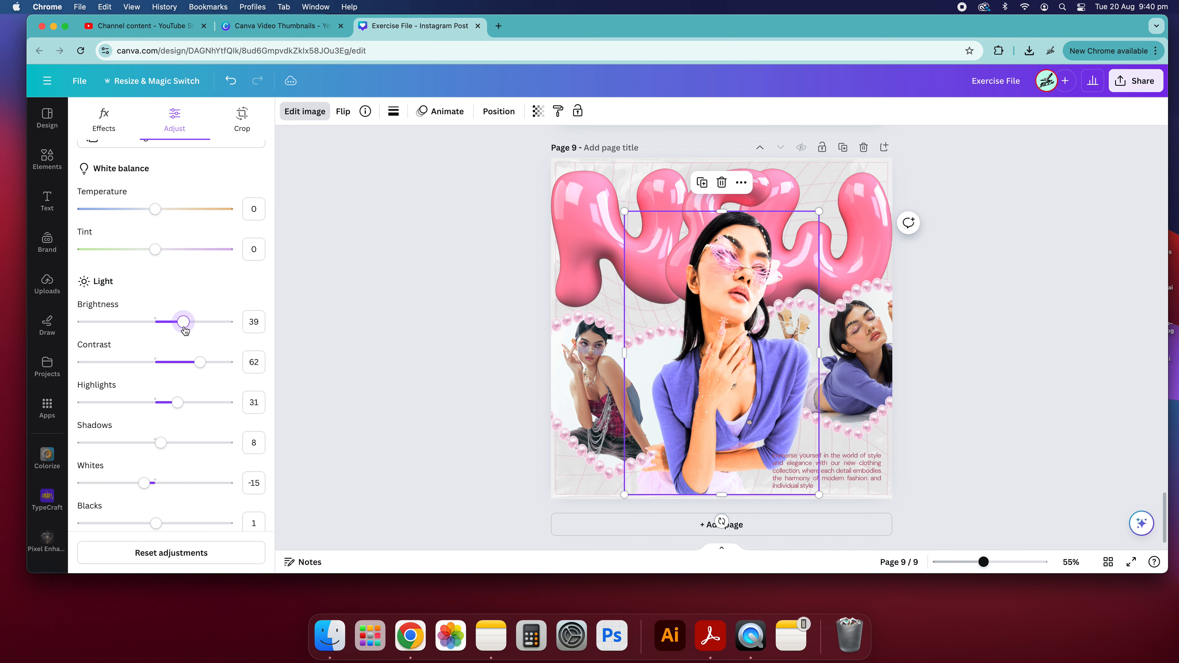
# Set the central photo's highlights to 3, shadows to -60, whites to 6 and blacks to 60
pyautogui.scroll(-3, 182, 439)
pyautogui.moveTo(178, 331); pyautogui.dragTo(157, 415)
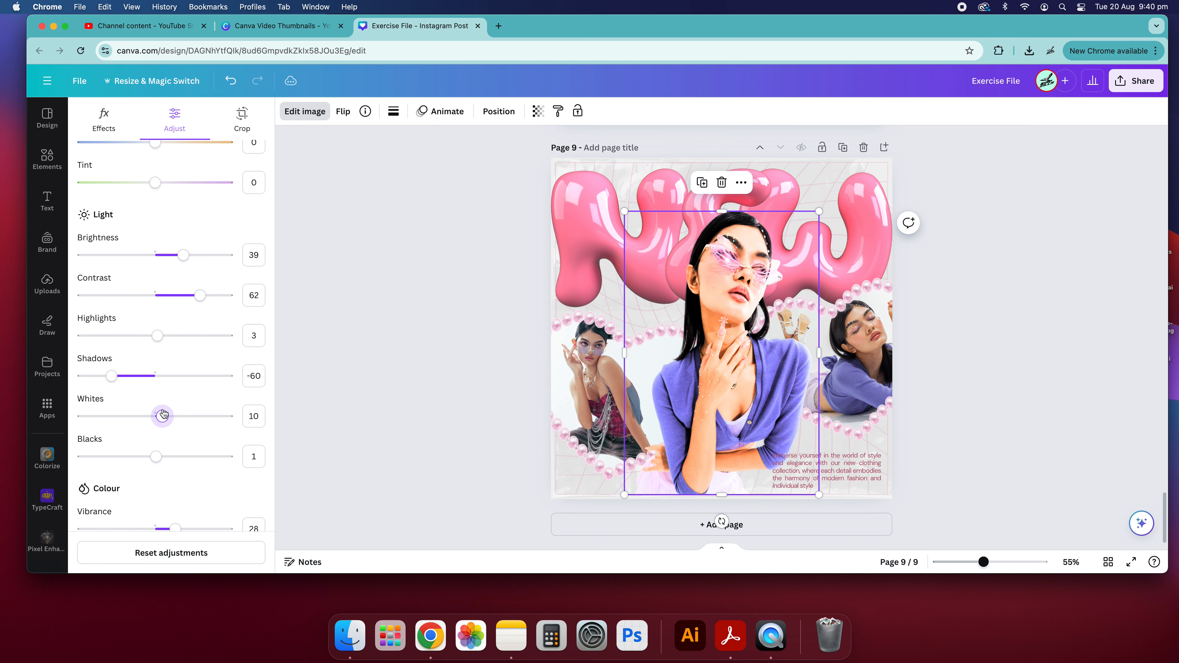
pyautogui.scroll(-3, 140, 385)
pyautogui.moveTo(155, 352); pyautogui.dragTo(198, 356)
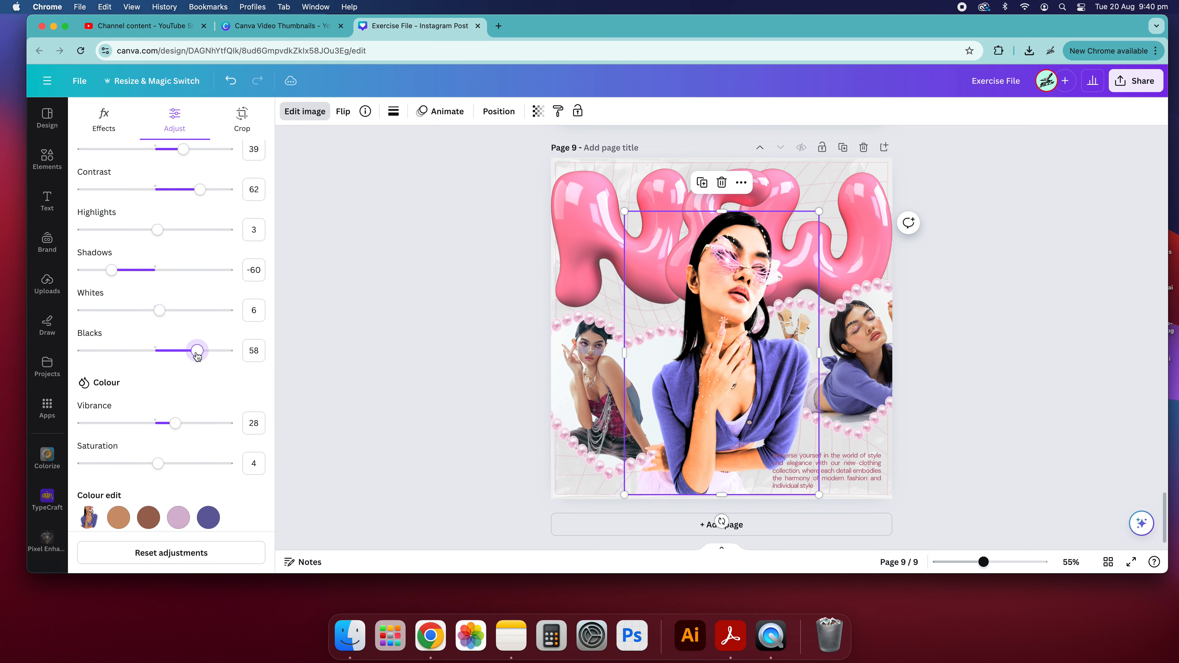
pyautogui.scroll(-1, 191, 404)
# Set the central photo's white balance to temperature 11 and tint 52
pyautogui.scroll(5, 204, 325)
pyautogui.scroll(2, 149, 302)
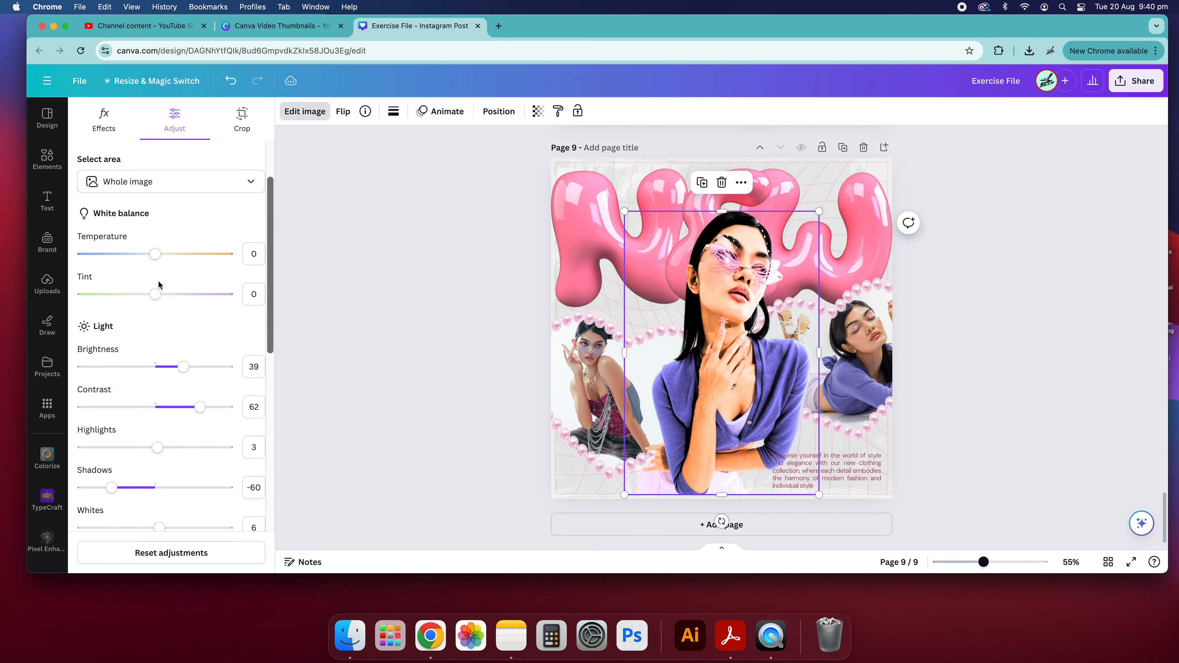
pyautogui.moveTo(156, 255); pyautogui.dragTo(194, 299)
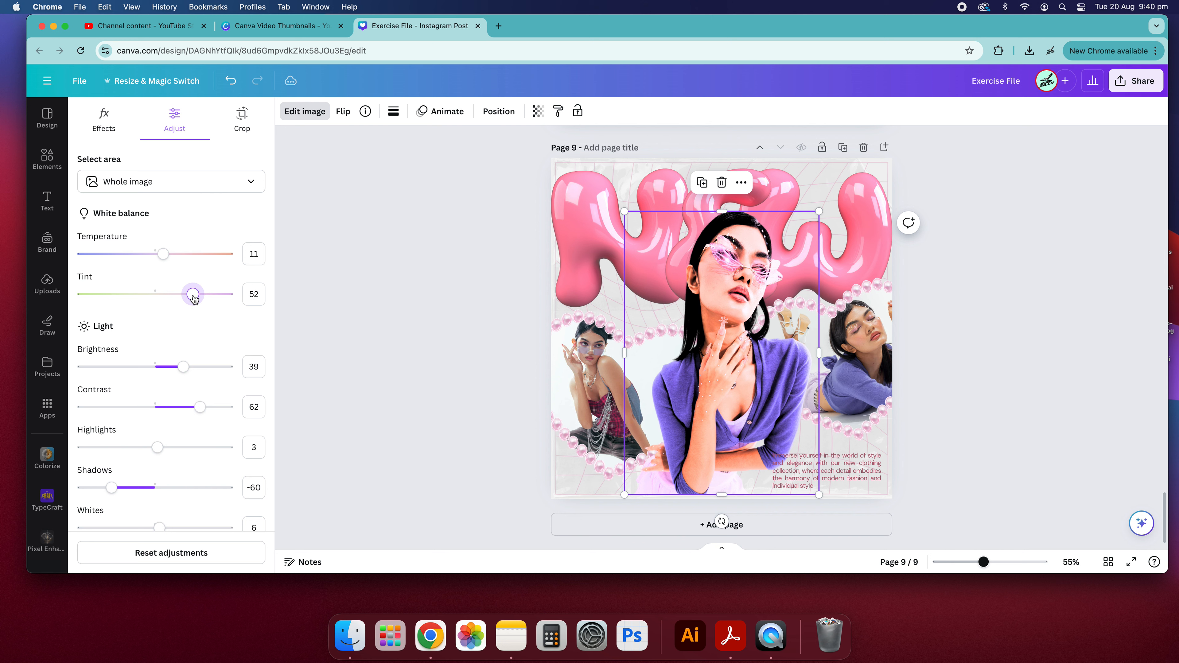
# Recolour the woman's purple cardigan to a reddish tone by setting the purple colour's hue to 53 and saturation to 15
pyautogui.scroll(-10, 186, 301)
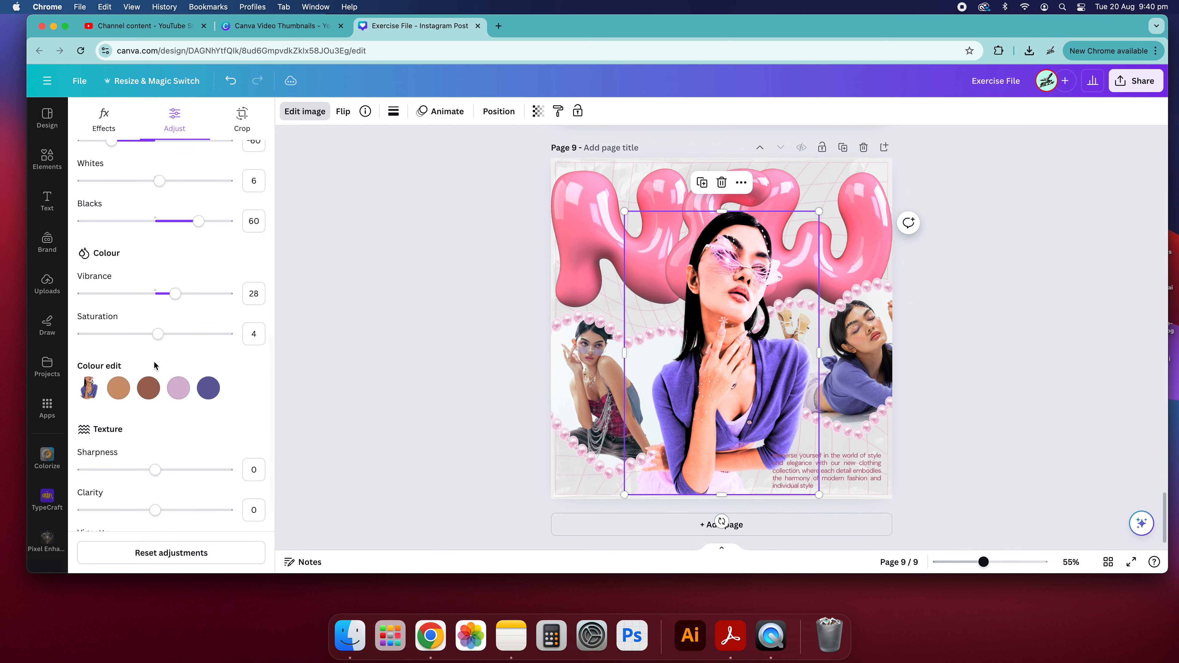
pyautogui.click(207, 389)
pyautogui.scroll(-3, 154, 423)
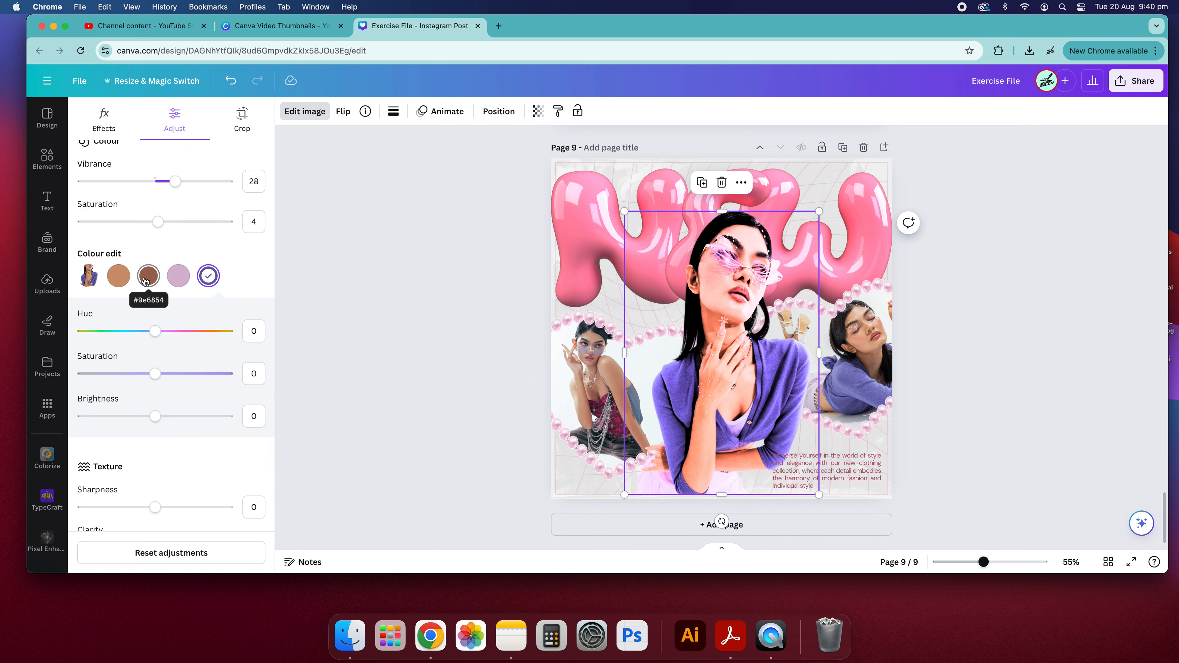
pyautogui.moveTo(155, 373); pyautogui.dragTo(253, 375)
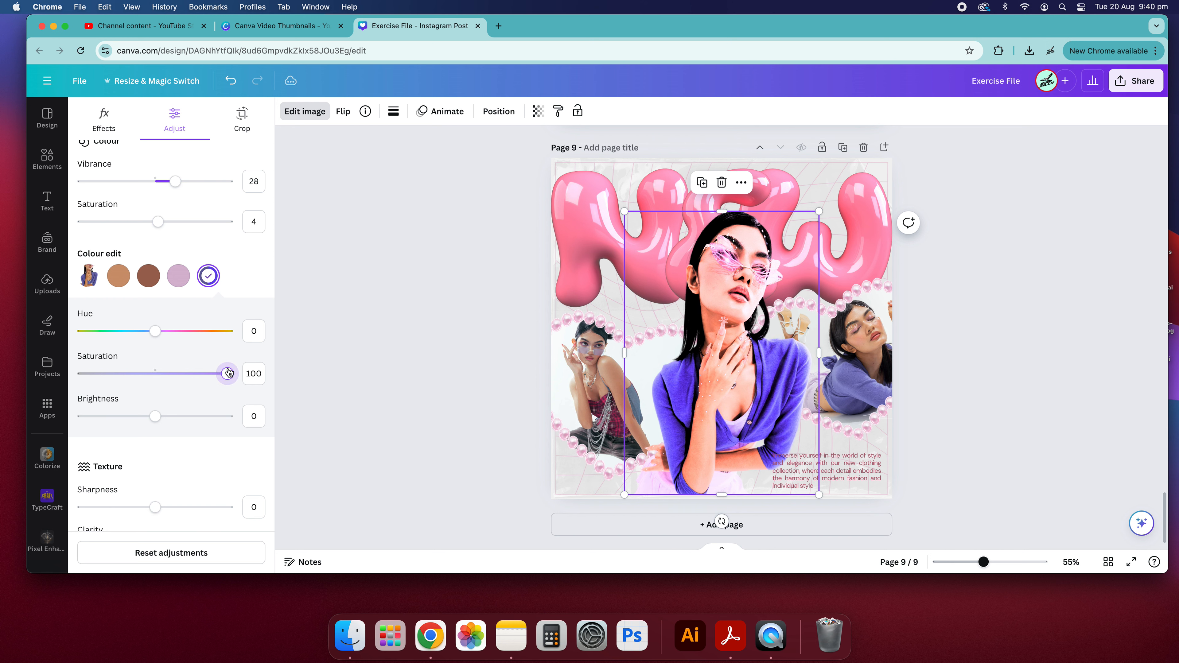
pyautogui.moveTo(152, 332); pyautogui.dragTo(190, 338)
pyautogui.moveTo(228, 381); pyautogui.dragTo(166, 382)
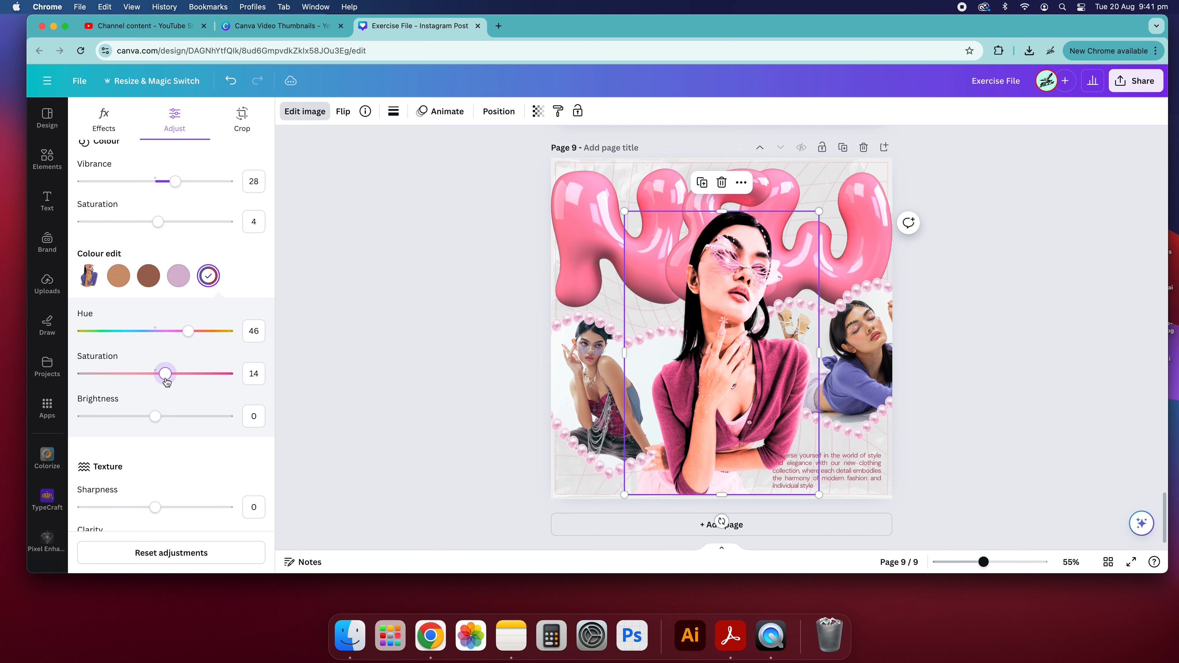
pyautogui.moveTo(191, 334); pyautogui.dragTo(191, 335)
pyautogui.click(409, 376)
# Refine the central photo's texture by raising the sharpness moderately and changing the clarity and vignette
pyautogui.click(723, 344)
pyautogui.click(615, 352)
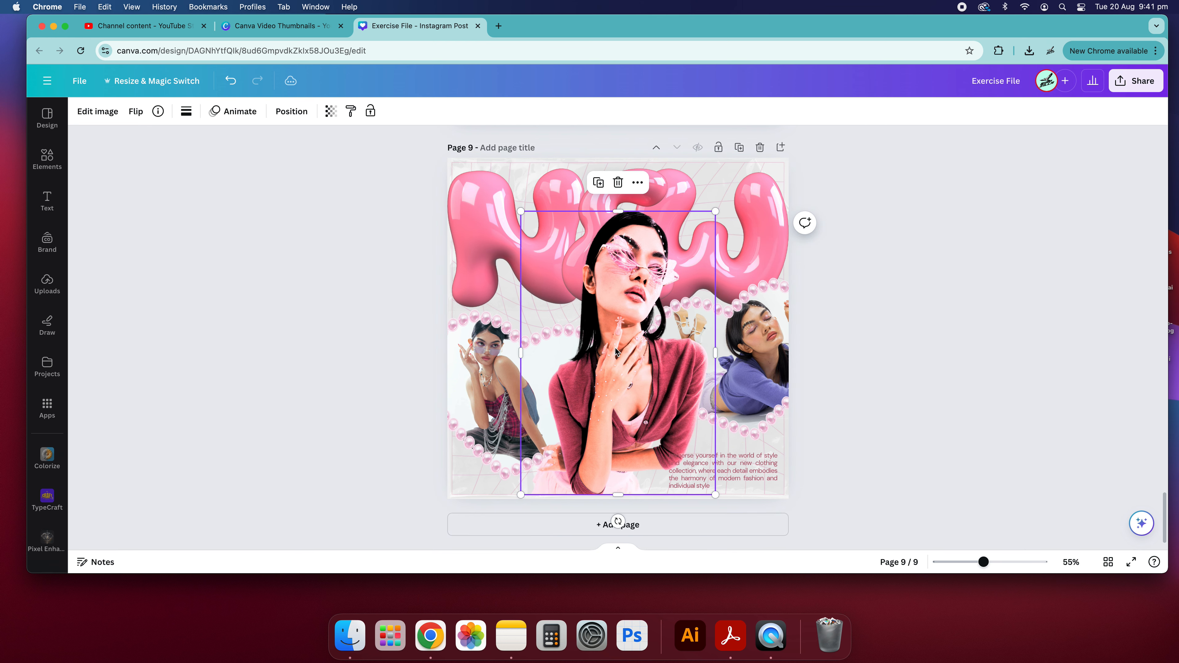
pyautogui.click(96, 112)
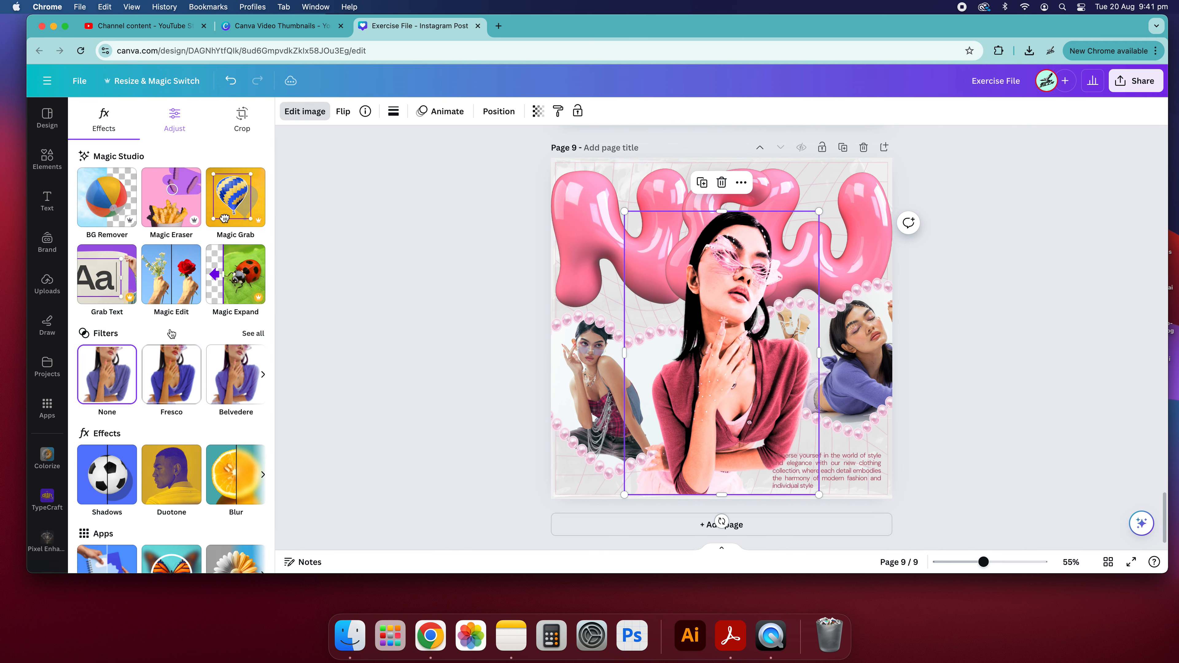
pyautogui.click(161, 125)
pyautogui.scroll(-10, 154, 335)
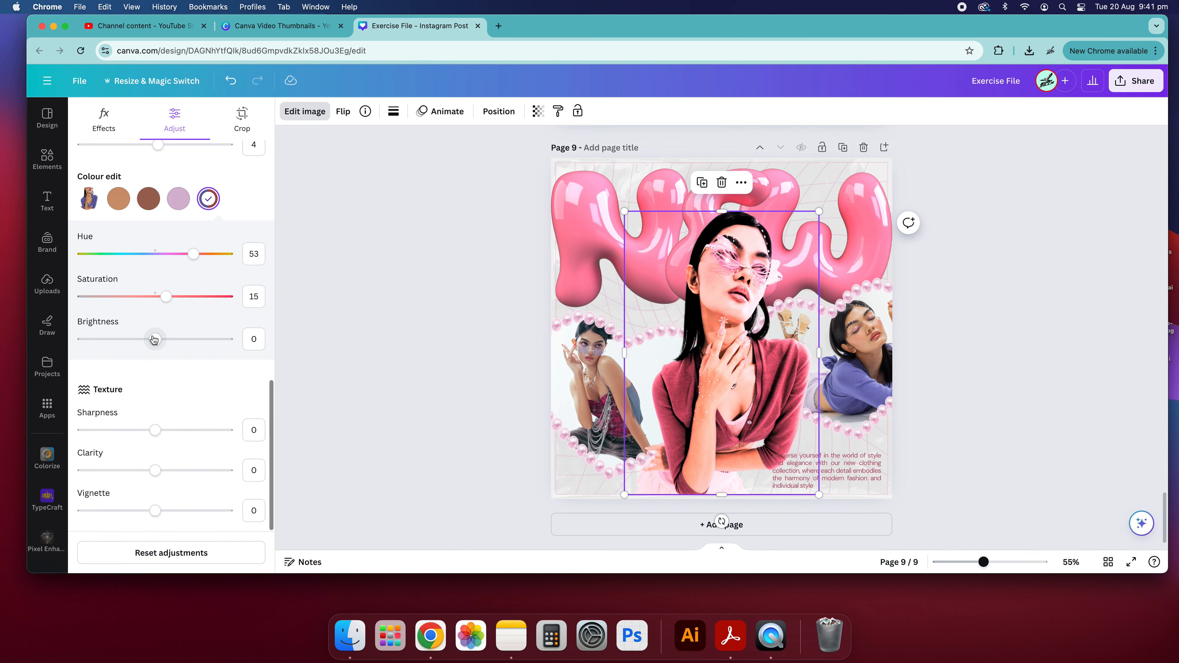
pyautogui.moveTo(151, 429); pyautogui.dragTo(228, 428)
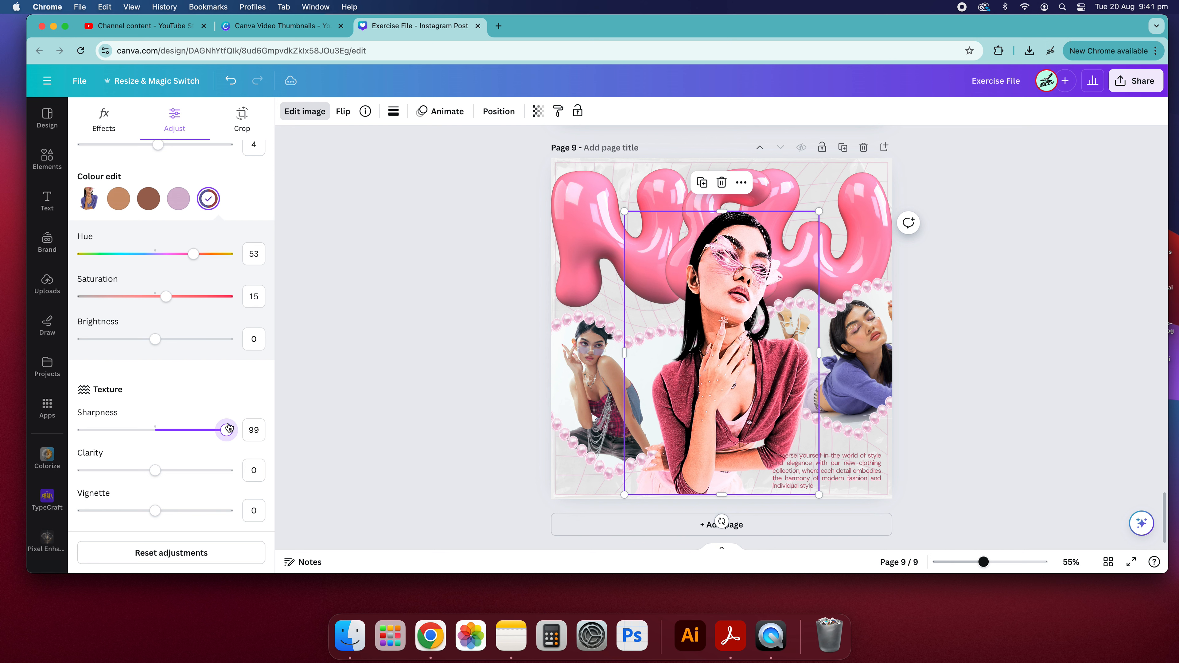
pyautogui.moveTo(154, 471); pyautogui.dragTo(135, 515)
pyautogui.moveTo(228, 432); pyautogui.dragTo(178, 430)
# Move the central woman's photo slightly down to meet the bottom edge of the page
pyautogui.click(374, 381)
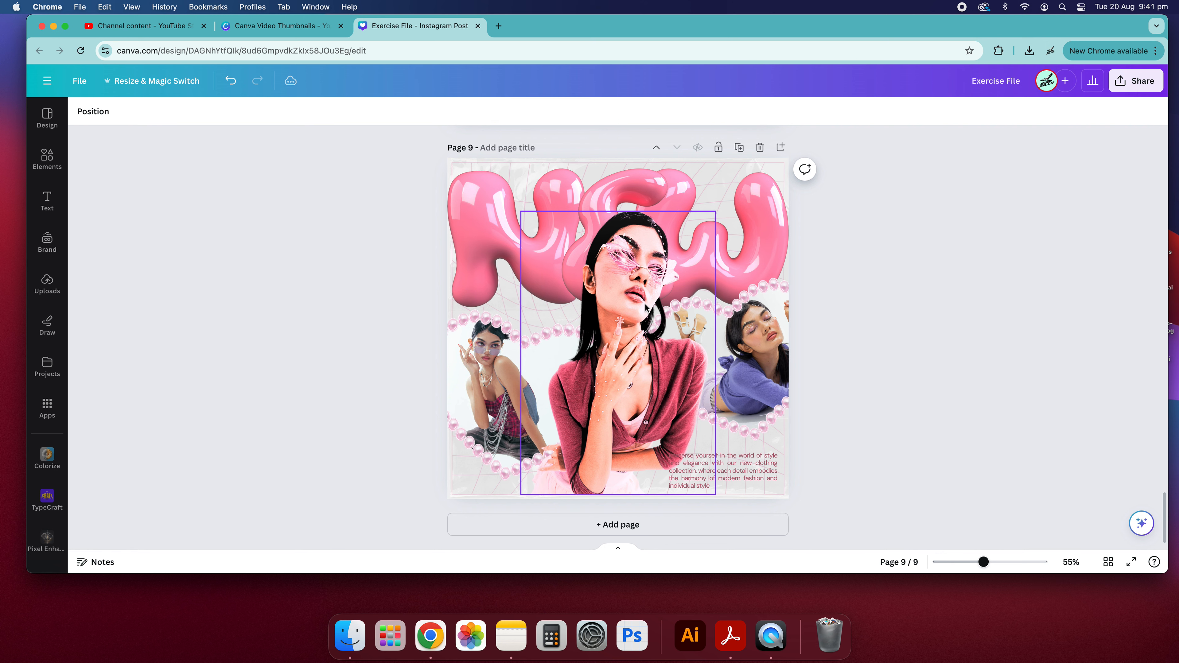
pyautogui.moveTo(625, 390); pyautogui.dragTo(621, 394)
pyautogui.click(867, 379)
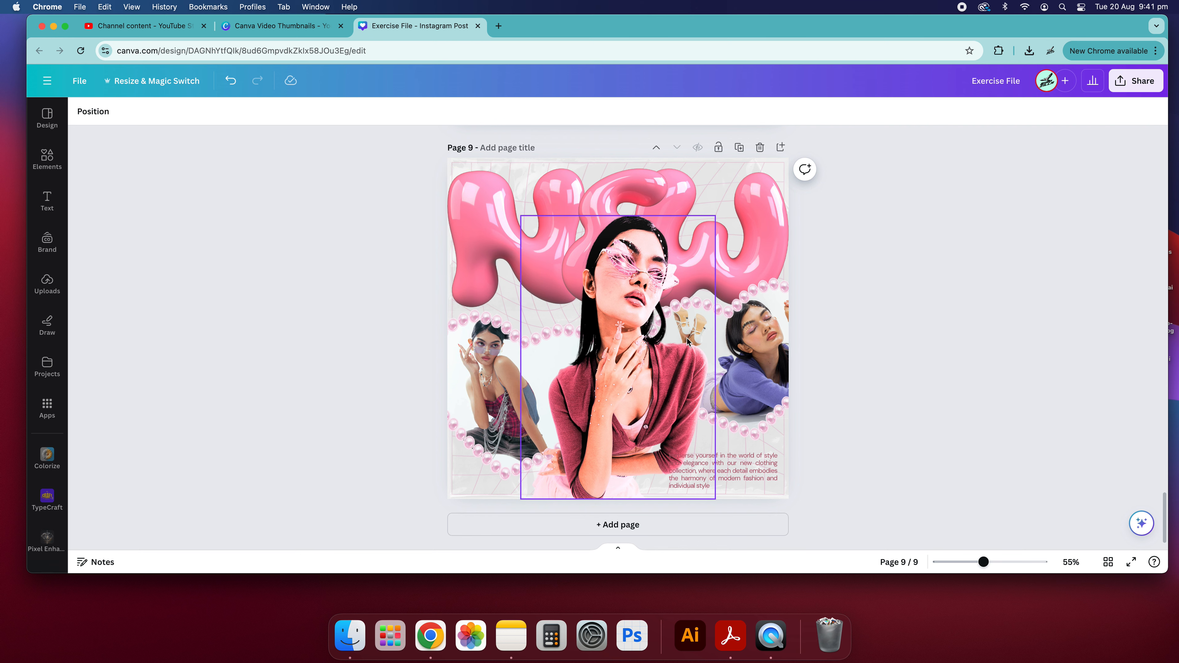
# Try Auto-adjust on the whole image in the left pearl-framed photo, and undo the adjustment
pyautogui.click(465, 325)
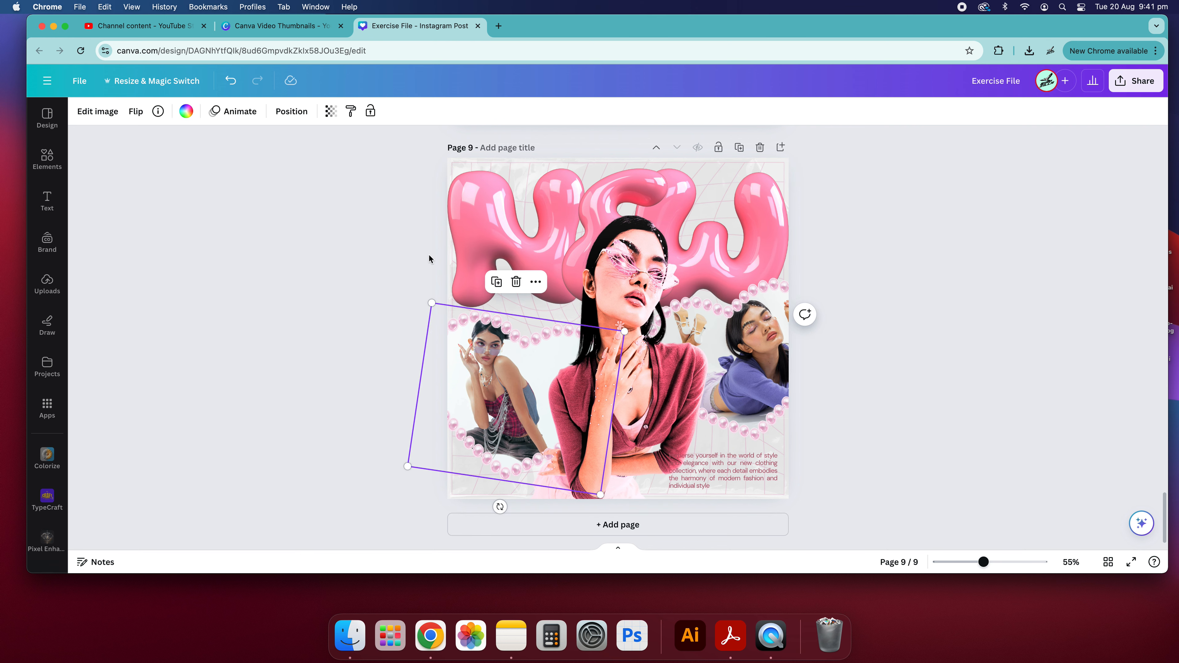
pyautogui.click(100, 112)
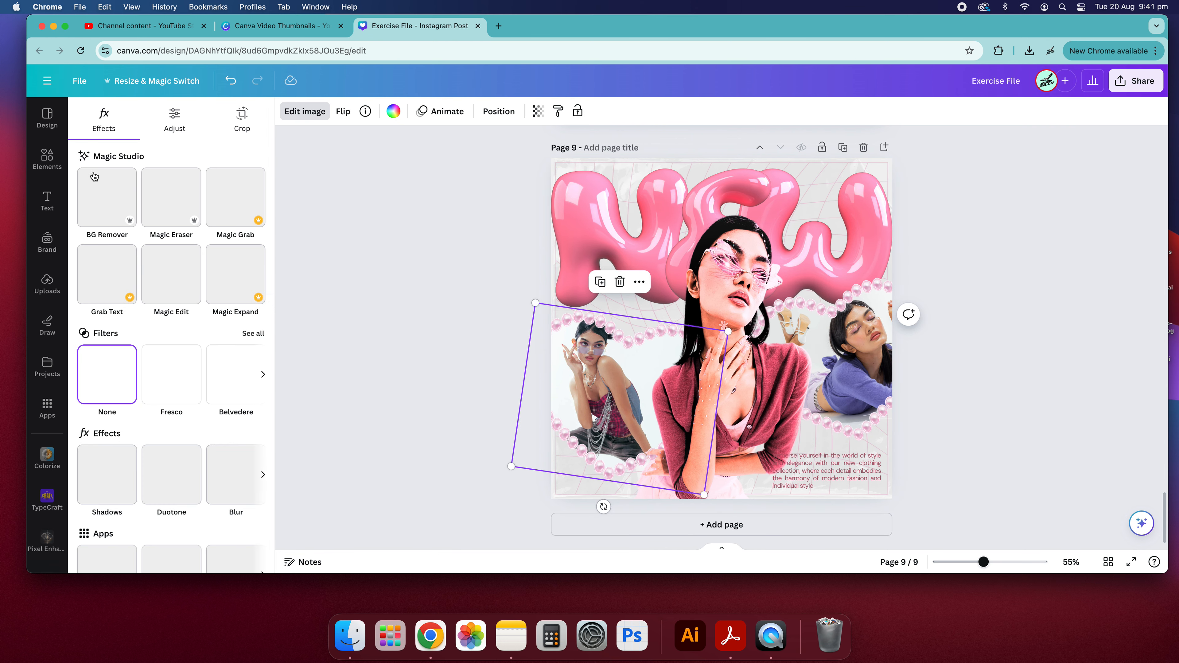
pyautogui.click(161, 117)
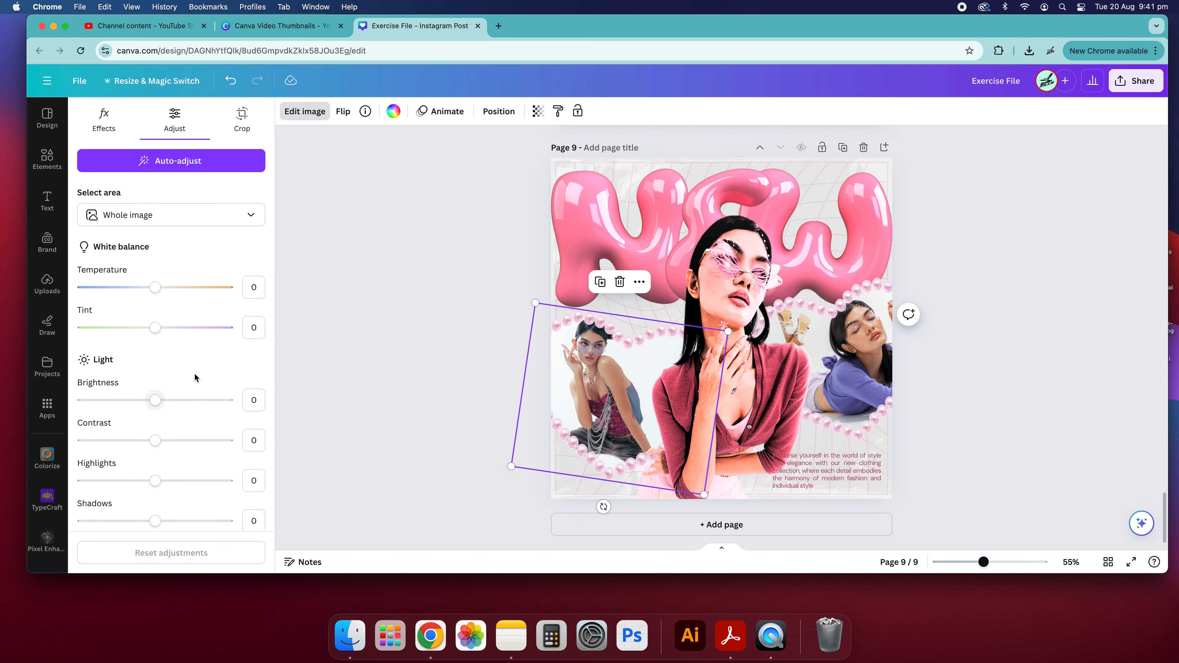
pyautogui.scroll(-10, 195, 370)
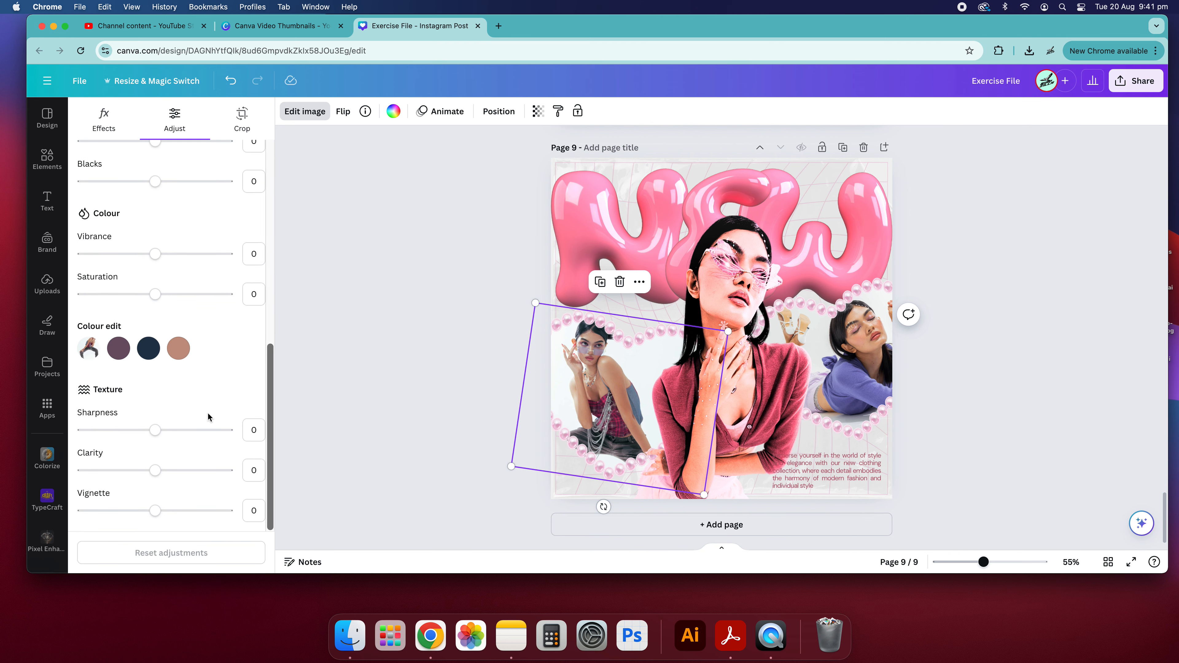
pyautogui.click(764, 292)
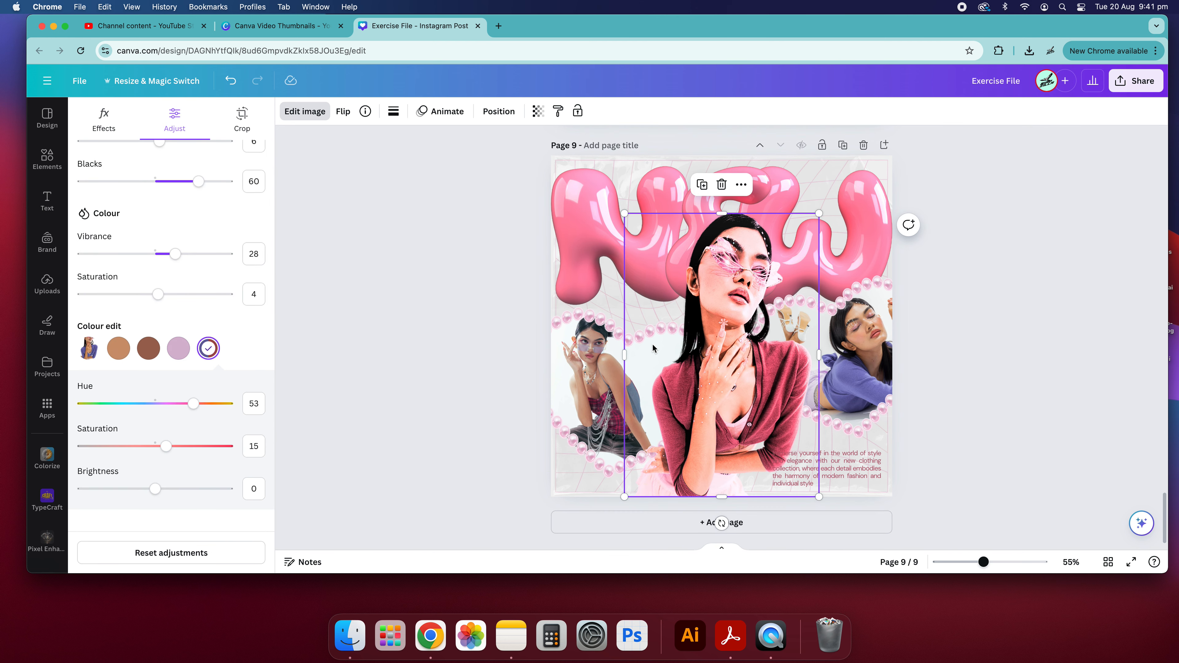
pyautogui.click(600, 380)
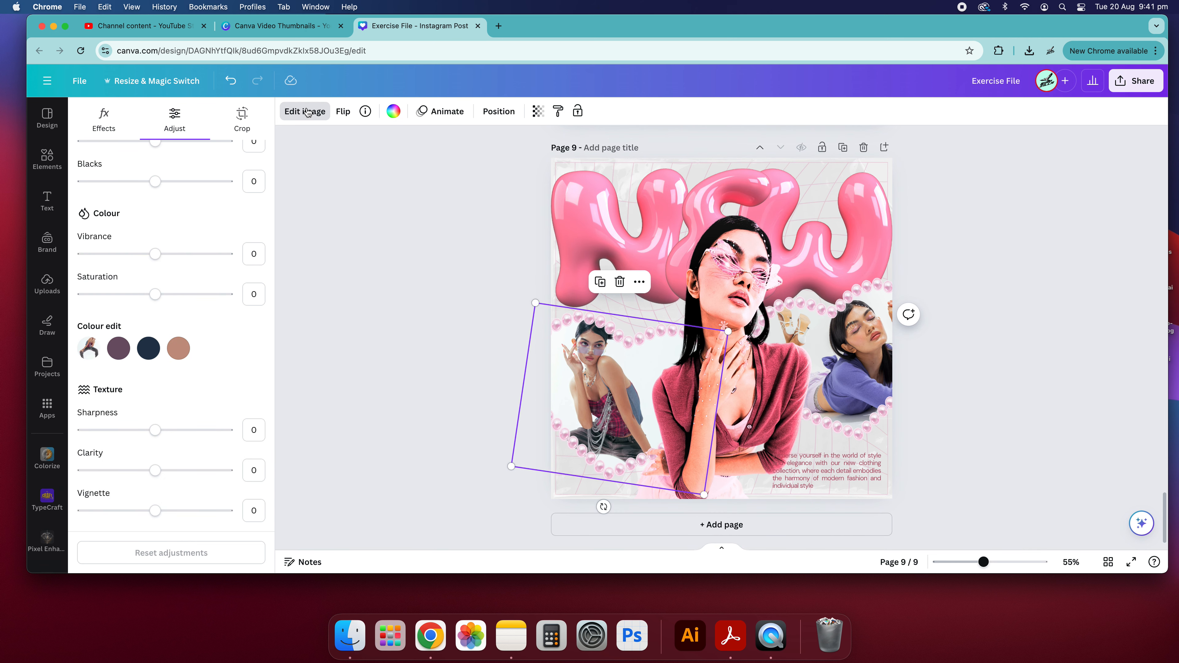
pyautogui.scroll(10, 117, 302)
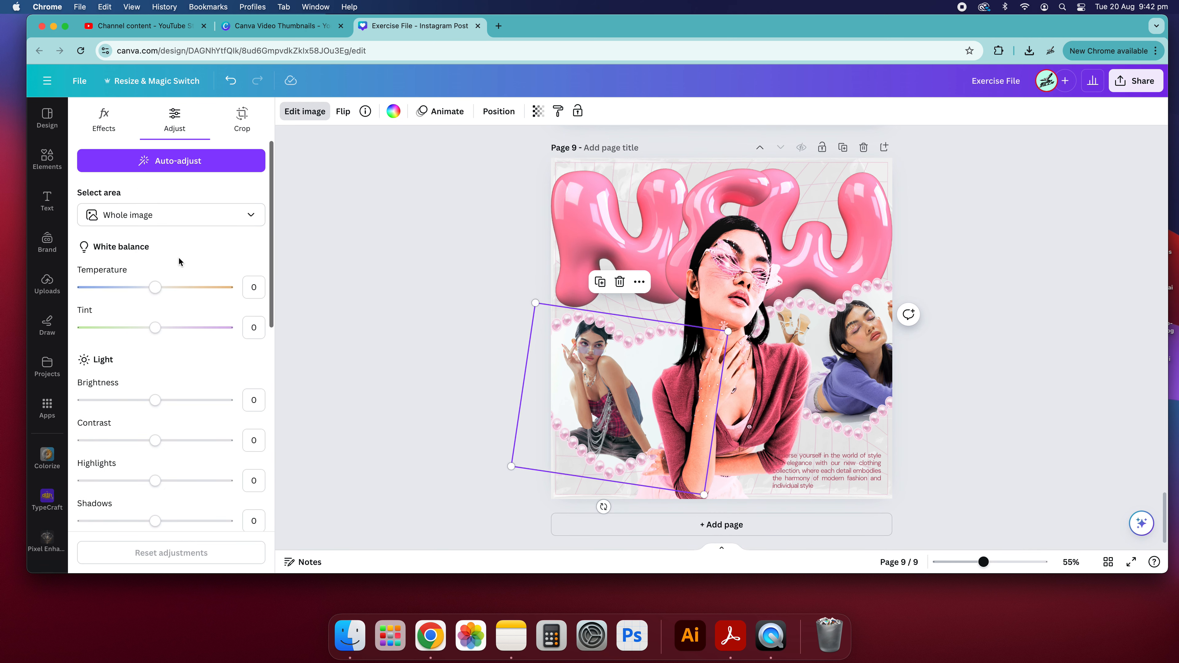
pyautogui.click(181, 160)
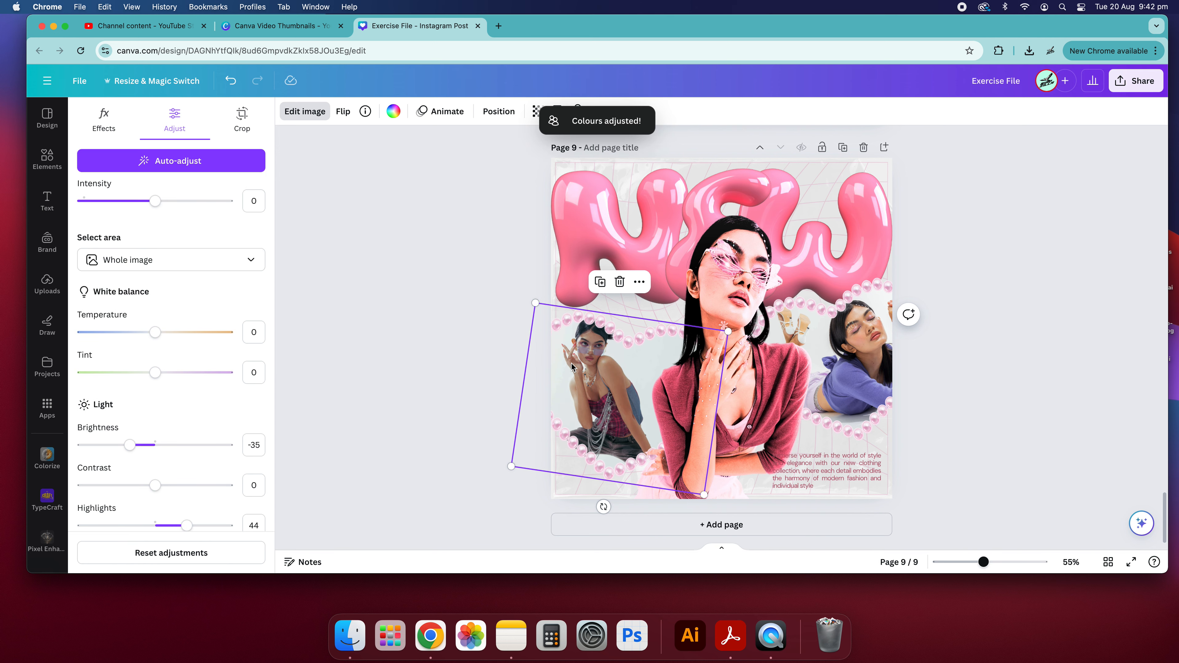
pyautogui.click(467, 337)
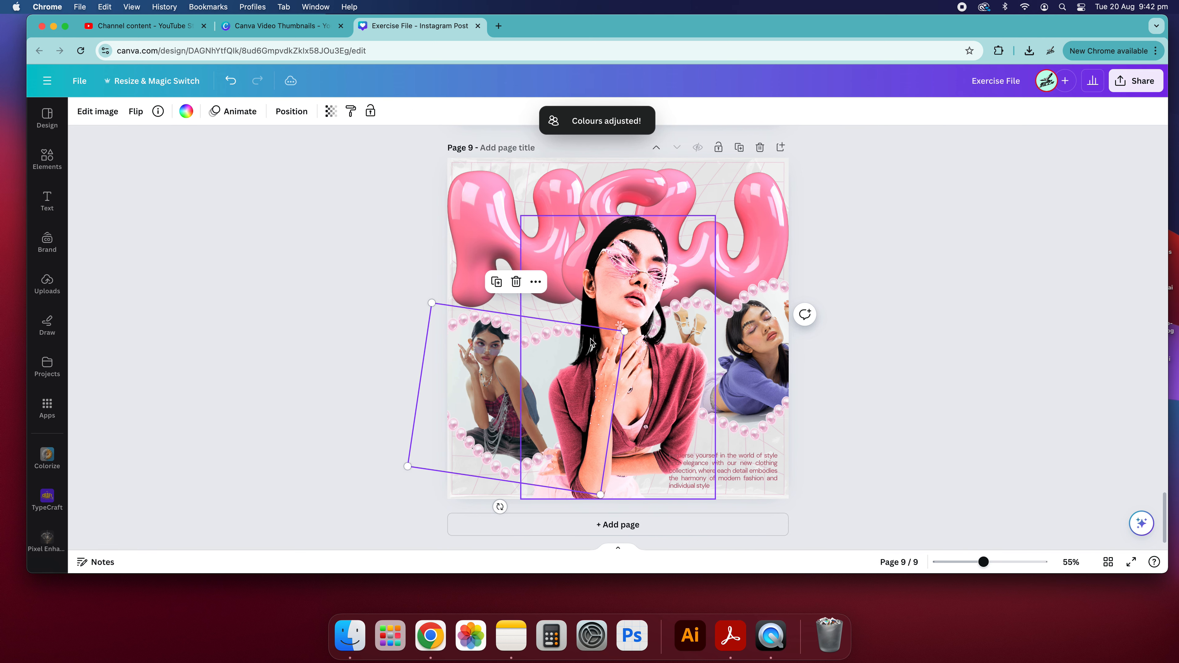
pyautogui.press('super+z')
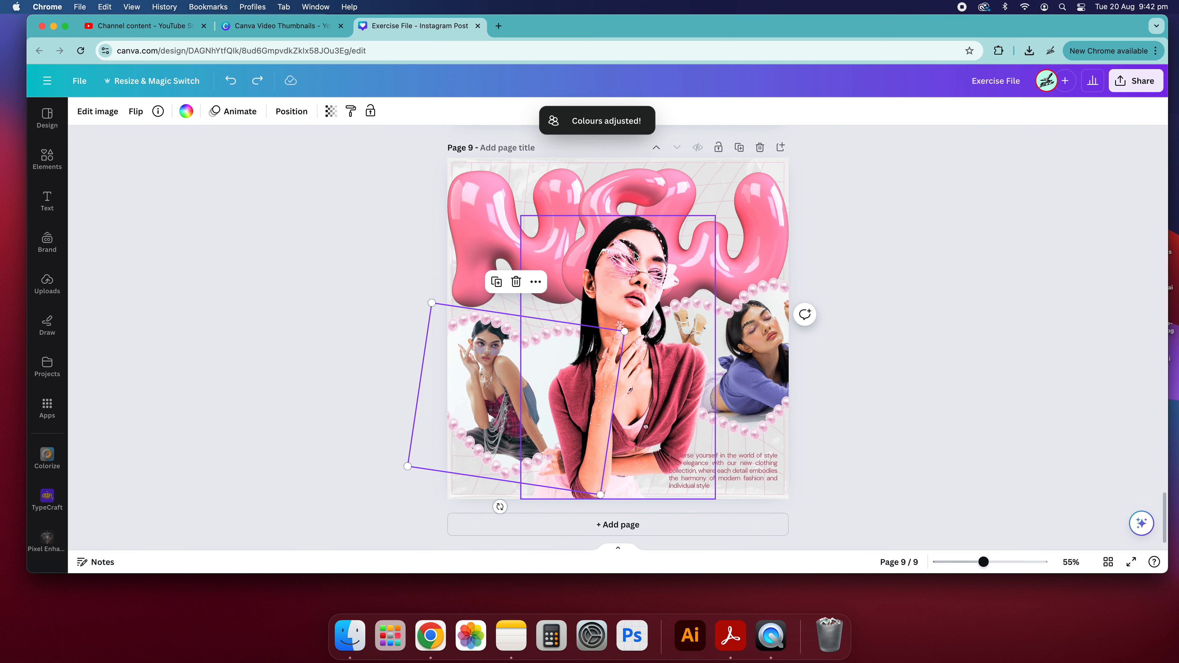
# Enlarge the central woman's cut-out photo slightly, keeping its lower edge aligned with the page bottom
pyautogui.click(635, 255)
pyautogui.click(263, 250)
pyautogui.click(672, 236)
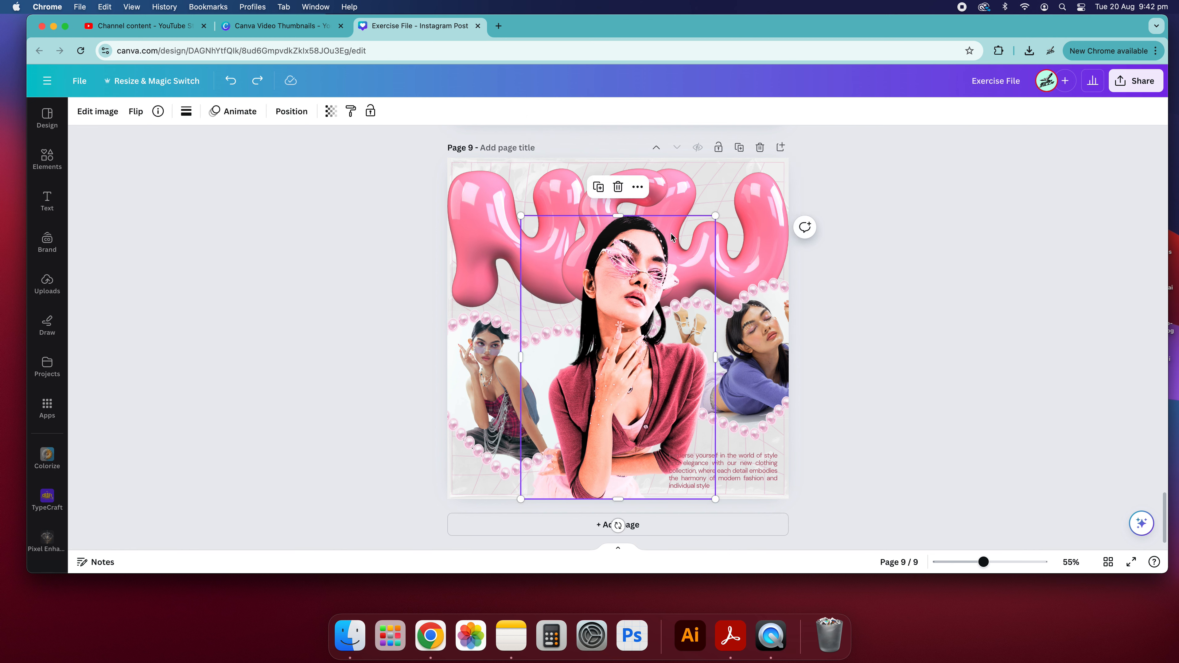
pyautogui.moveTo(621, 291); pyautogui.dragTo(635, 214)
pyautogui.moveTo(715, 214)
pyautogui.mouseDown()
pyautogui.moveTo(714, 243)
pyautogui.moveTo(716, 228)
pyautogui.moveTo(692, 253)
pyautogui.moveTo(722, 206)
pyautogui.mouseUp()
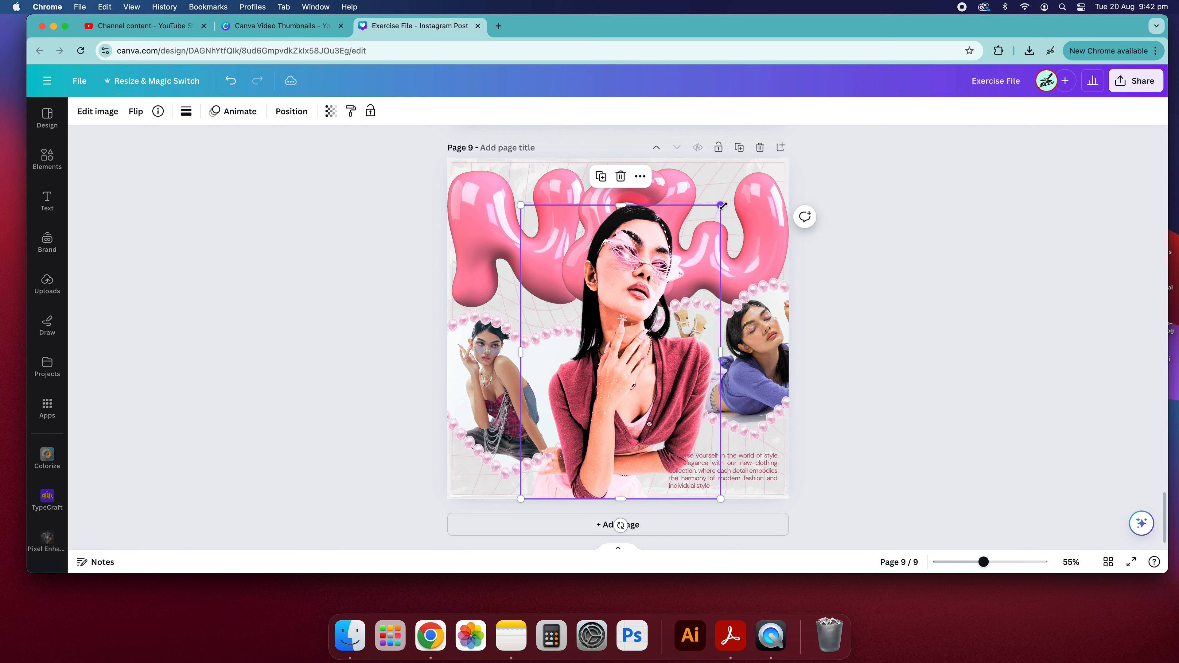
pyautogui.scroll(1, 720, 214)
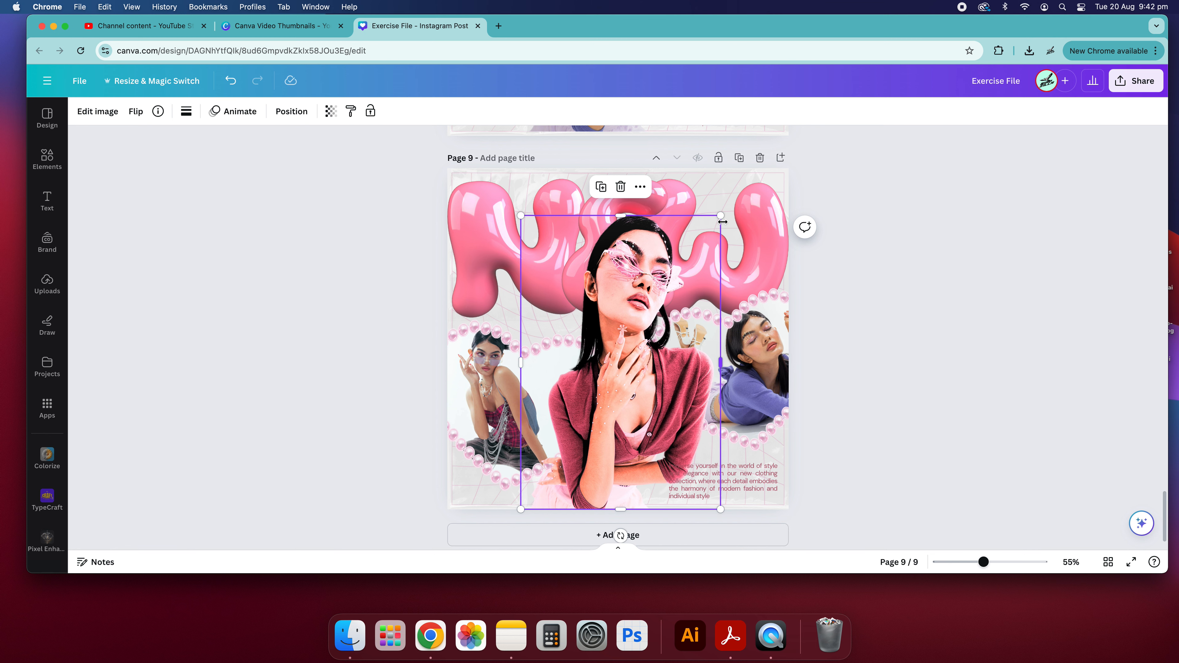
pyautogui.scroll(-1, 720, 219)
pyautogui.moveTo(718, 228)
pyautogui.mouseDown()
pyautogui.moveTo(765, 285)
pyautogui.moveTo(752, 153)
pyautogui.moveTo(762, 263)
pyautogui.moveTo(639, 220)
pyautogui.moveTo(703, 236)
pyautogui.moveTo(725, 212)
pyautogui.mouseUp()
pyautogui.click(849, 318)
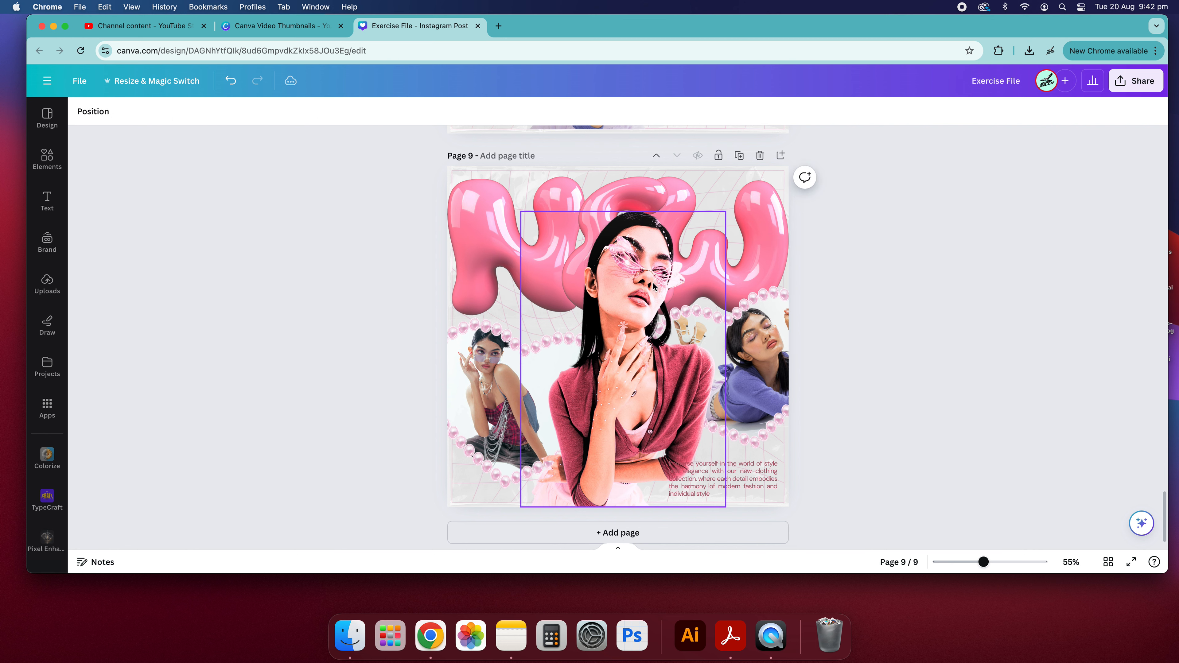
# Apply the Background text effect to the SECRET title on page 6
pyautogui.scroll(3, 647, 281)
pyautogui.click(458, 317)
pyautogui.scroll(15, 557, 300)
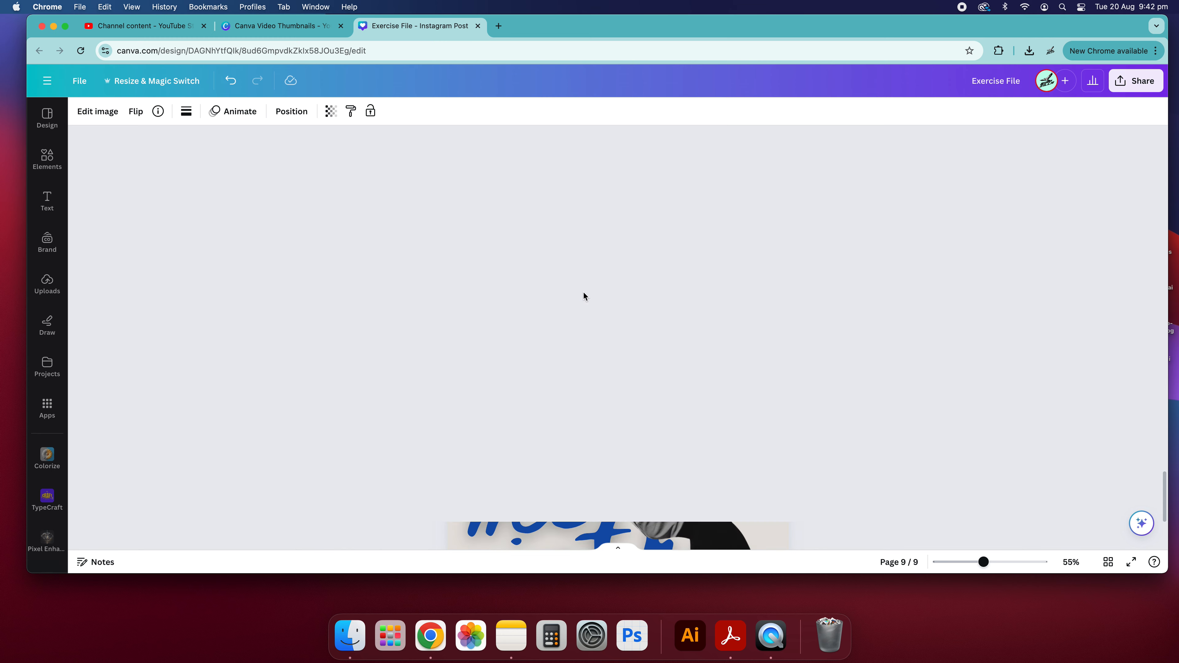
pyautogui.click(584, 298)
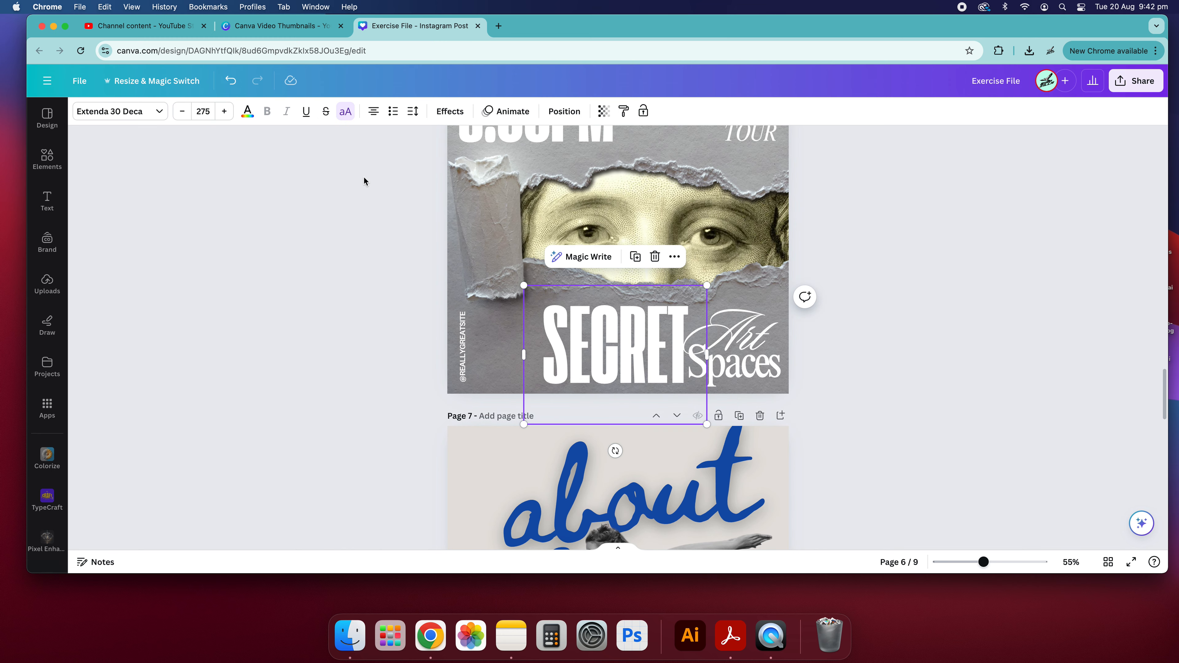
pyautogui.click(449, 111)
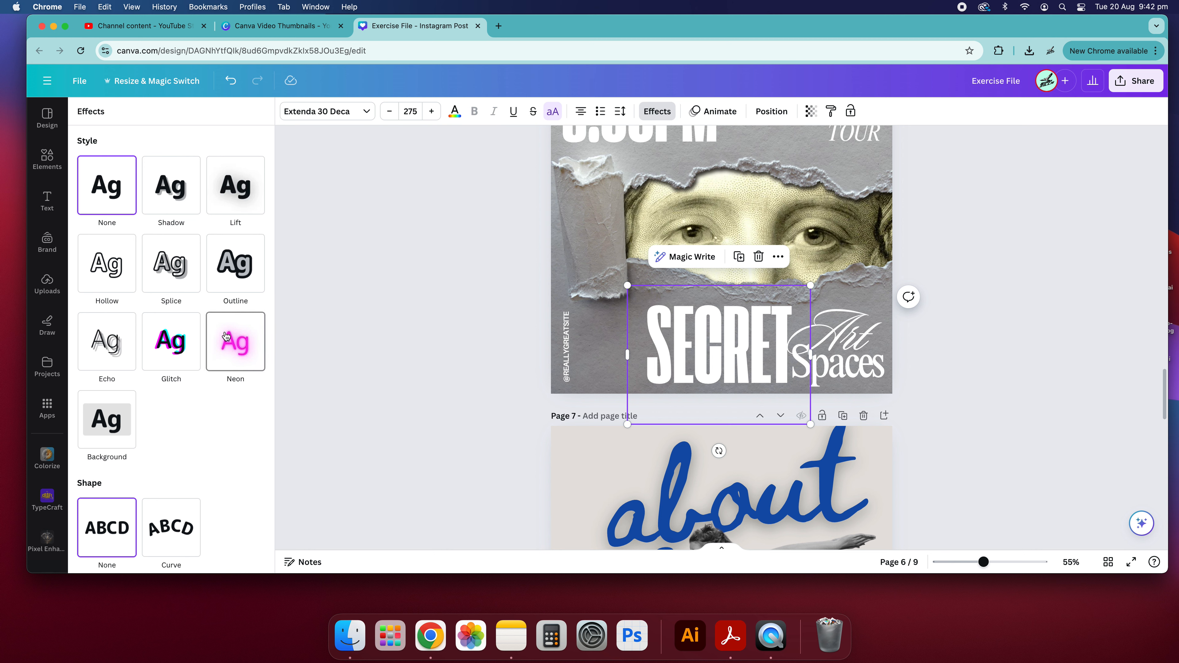
pyautogui.scroll(-1, 186, 279)
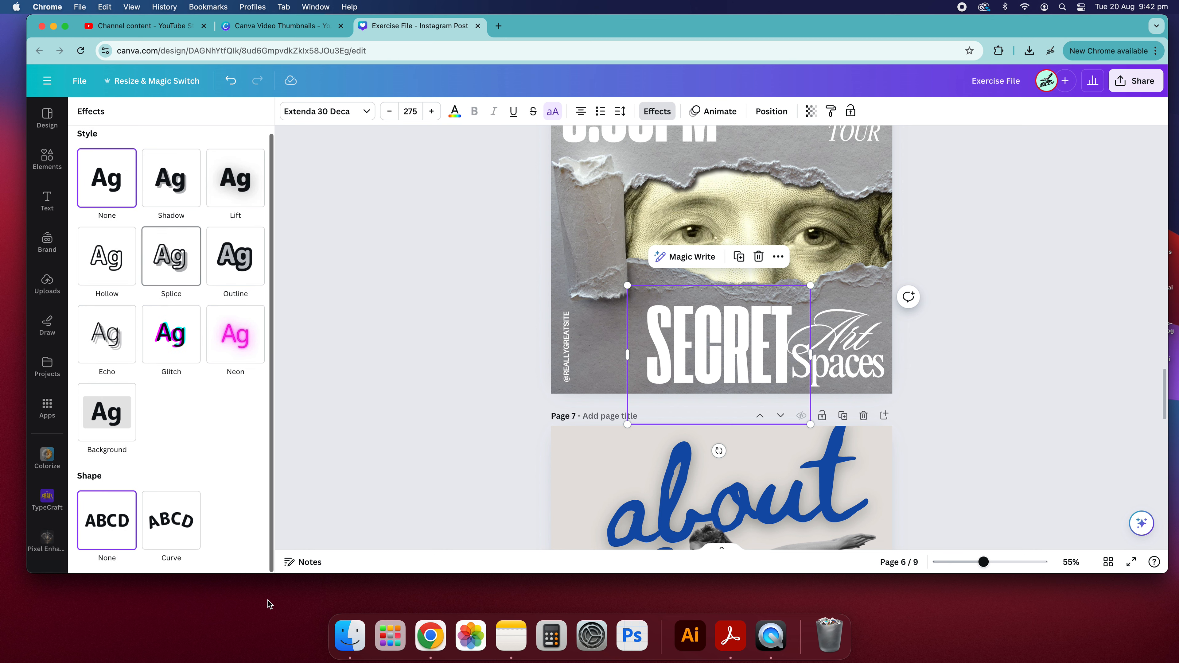
pyautogui.click(96, 403)
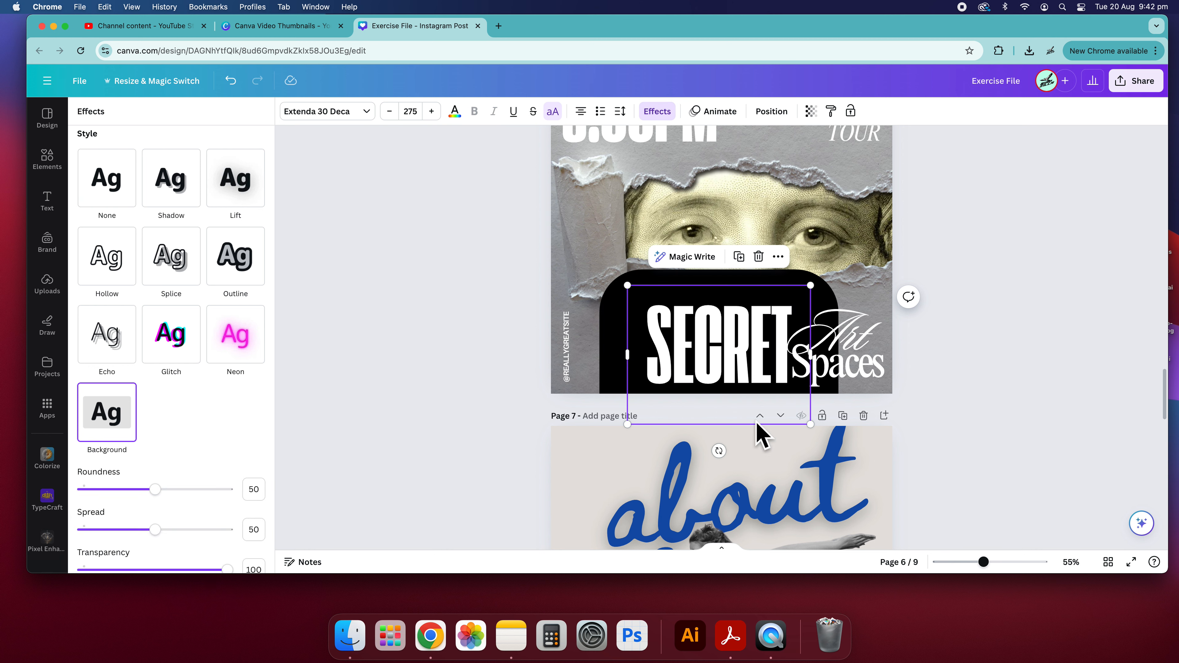
# Set the SECRET title's background roundness to 0, spread to 6 and transparency to 100
pyautogui.moveTo(151, 495); pyautogui.dragTo(2, 493)
pyautogui.moveTo(167, 535); pyautogui.dragTo(91, 530)
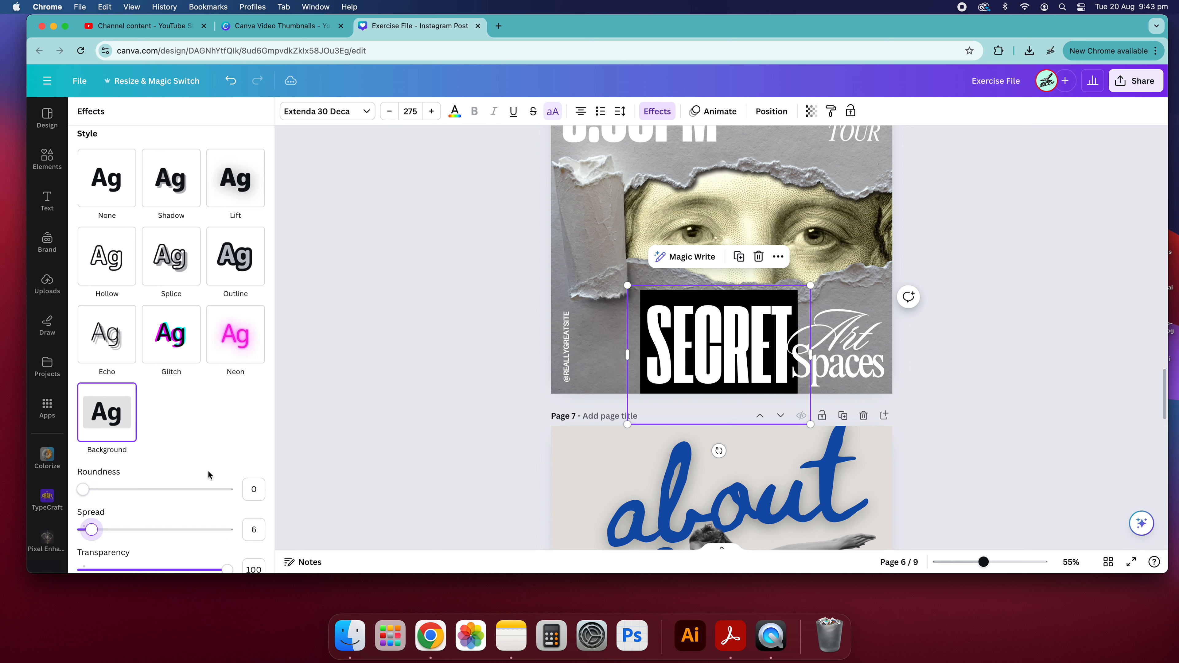
pyautogui.scroll(-3, 208, 475)
pyautogui.moveTo(235, 502)
pyautogui.mouseDown()
pyautogui.moveTo(186, 506)
pyautogui.moveTo(231, 506)
pyautogui.mouseUp()
pyautogui.scroll(-3, 341, 371)
pyautogui.scroll(-2, 190, 445)
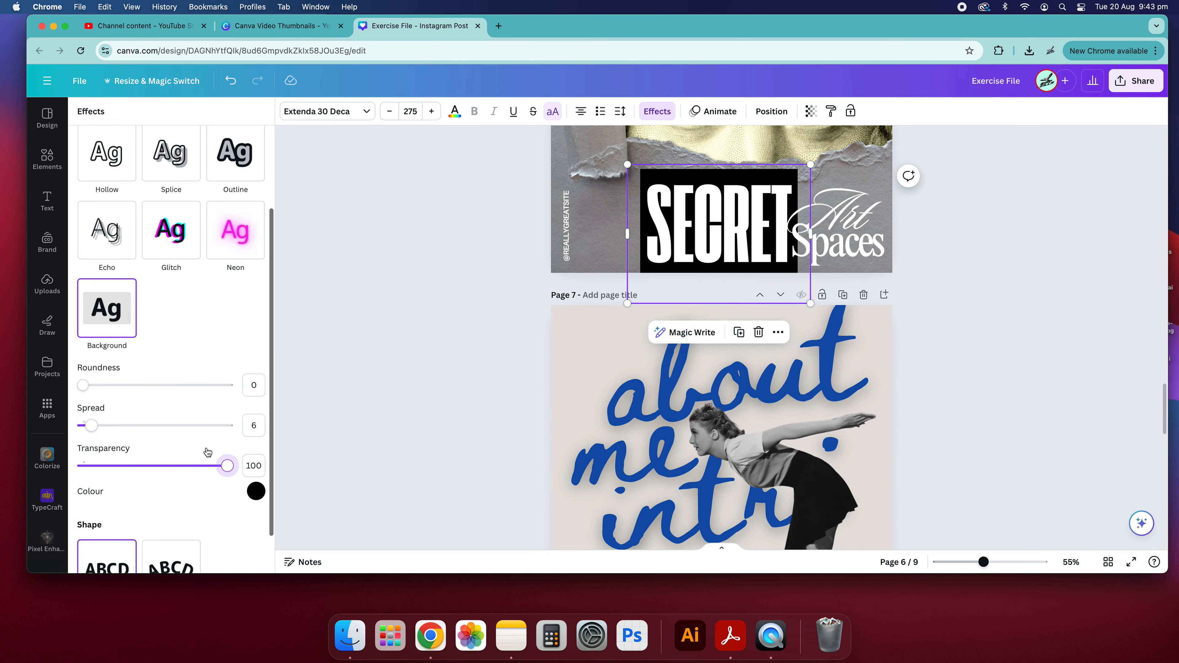
pyautogui.scroll(4, 190, 441)
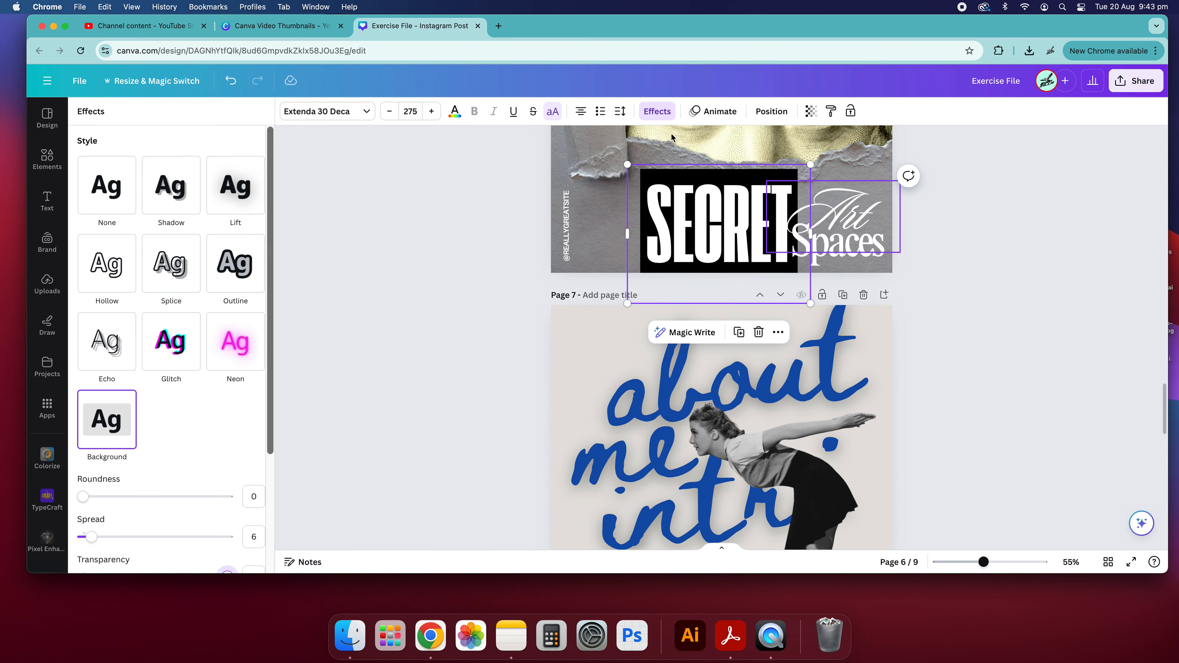
pyautogui.click(432, 270)
# Examine the image editing effects offered for the black-and-white photo of the bending woman on page 7
pyautogui.scroll(-3, 441, 279)
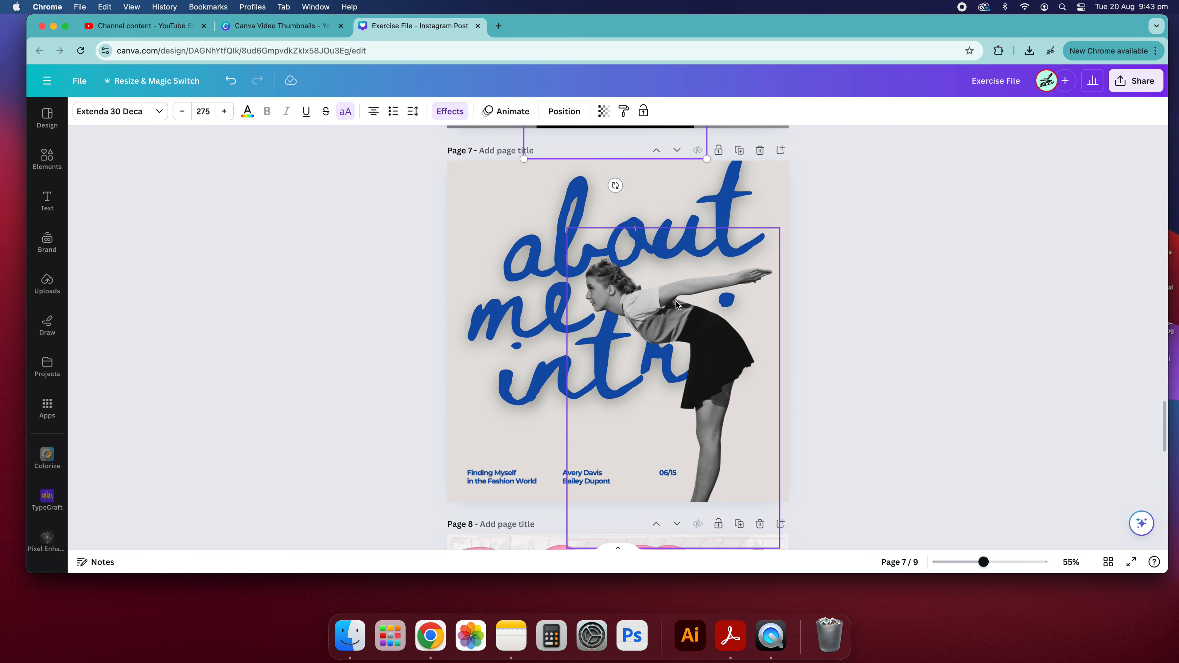
pyautogui.click(680, 309)
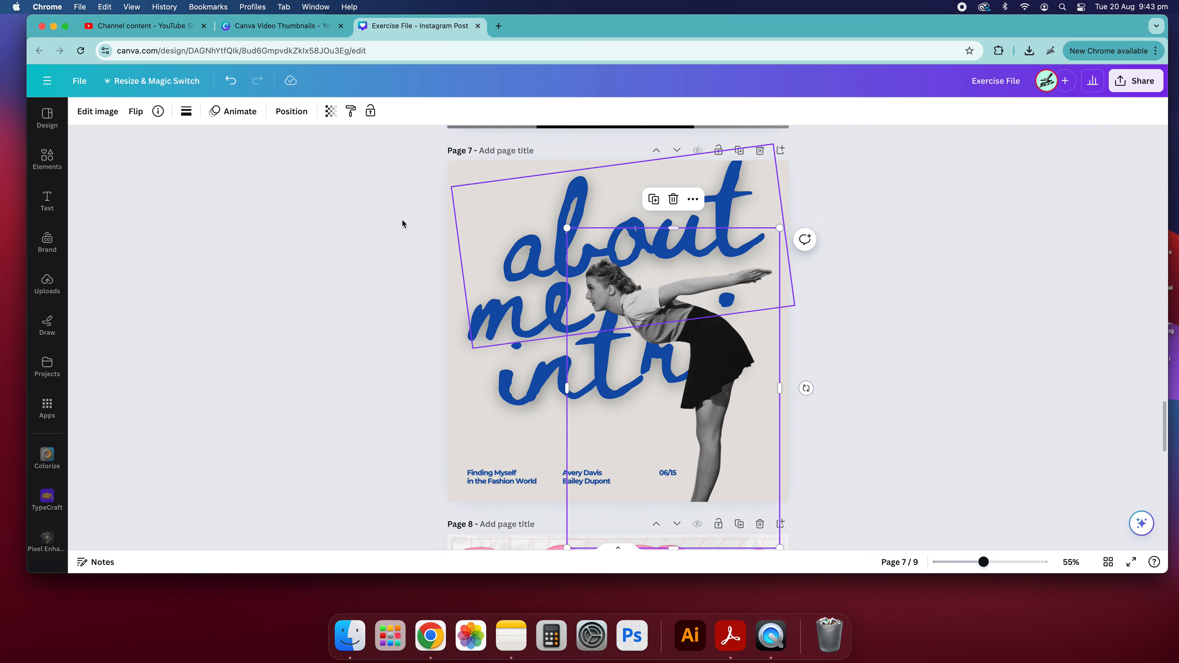
pyautogui.click(81, 119)
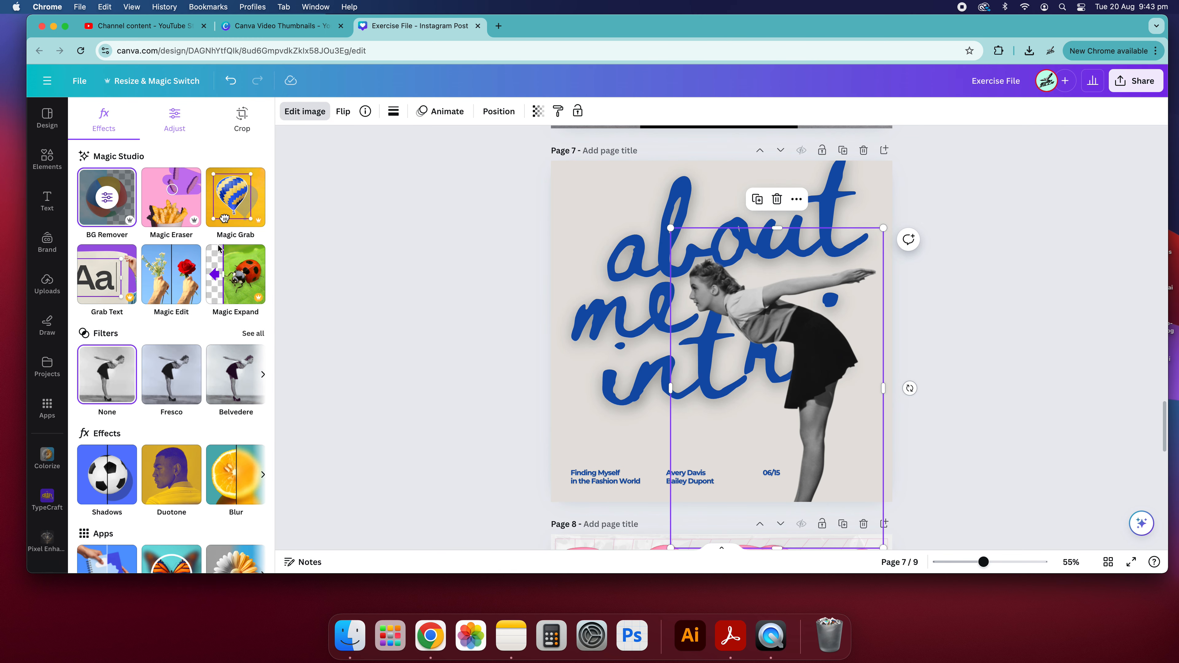
pyautogui.click(425, 302)
# Duplicate page 9 and clear the copy by deleting all its elements and the background image
pyautogui.scroll(20, 687, 366)
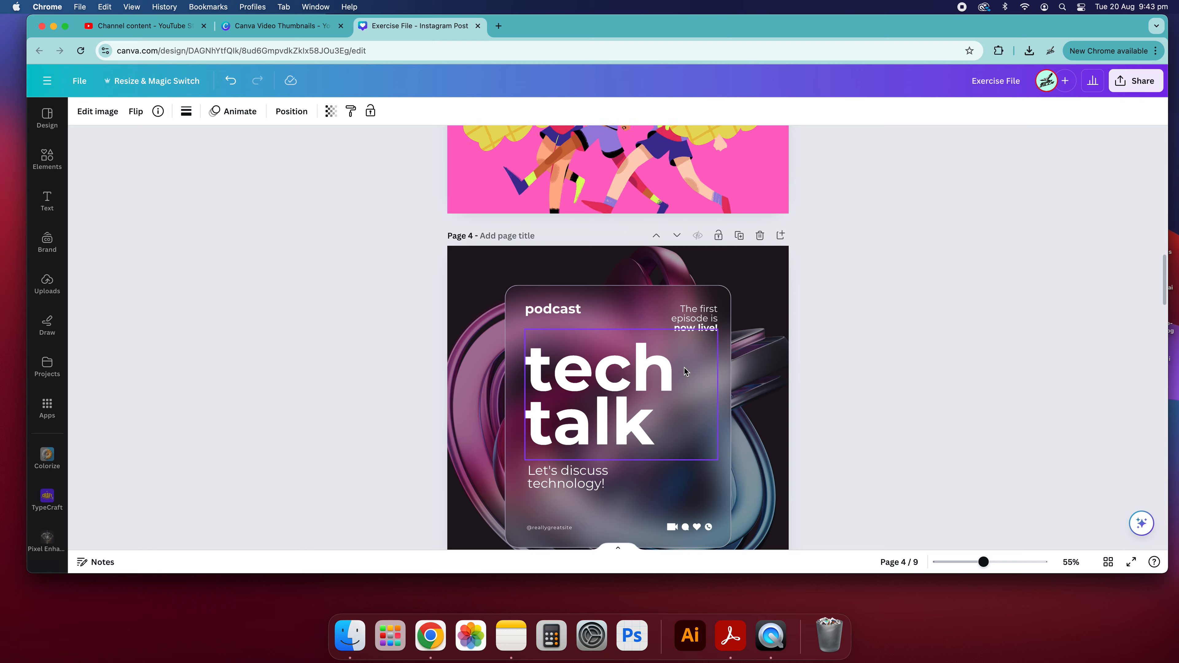
pyautogui.scroll(5, 684, 369)
pyautogui.scroll(-20, 682, 364)
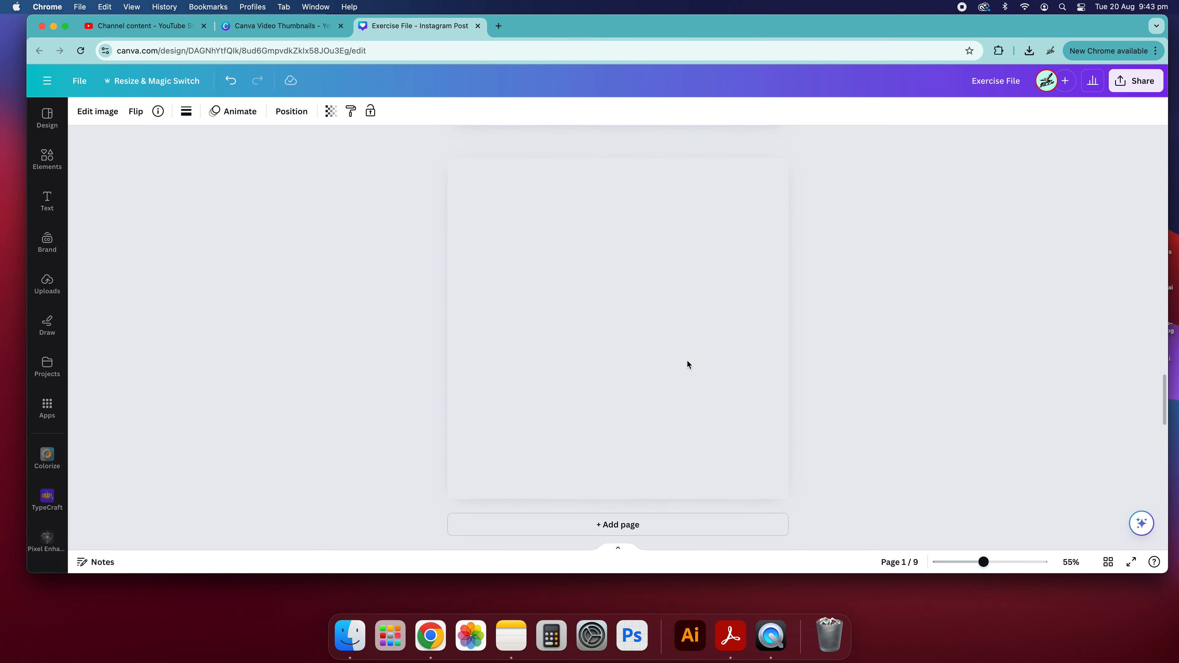
pyautogui.click(738, 148)
pyautogui.hotkey('ctrl', 'a')
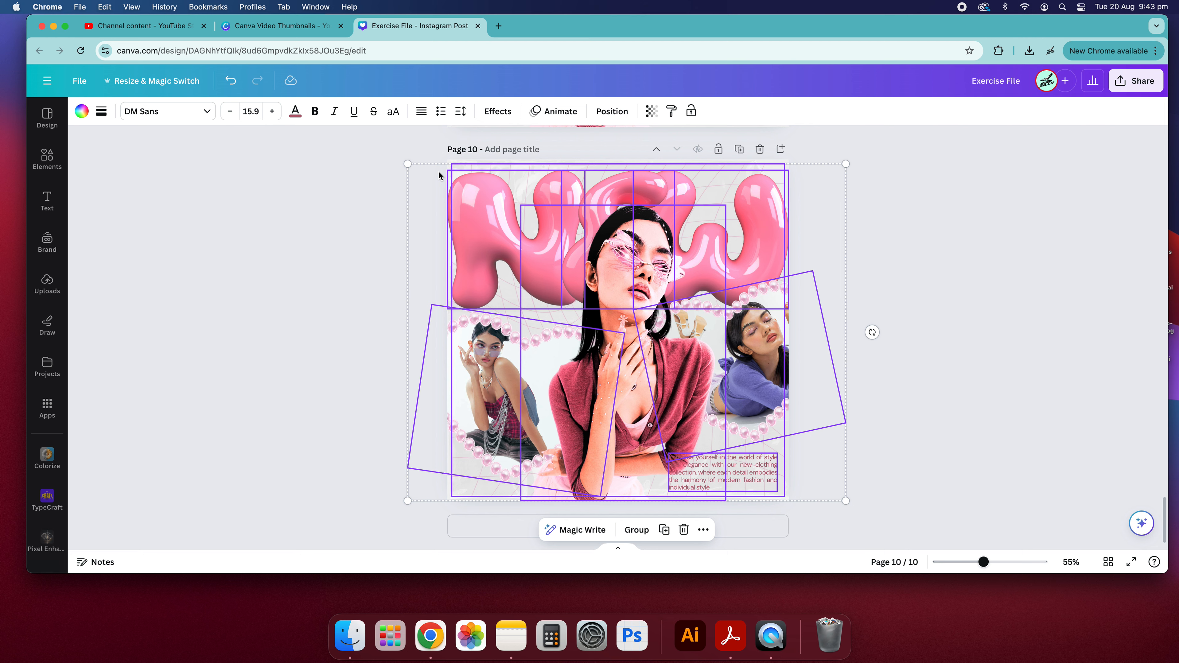
pyautogui.press('Delete')
pyautogui.click(579, 303)
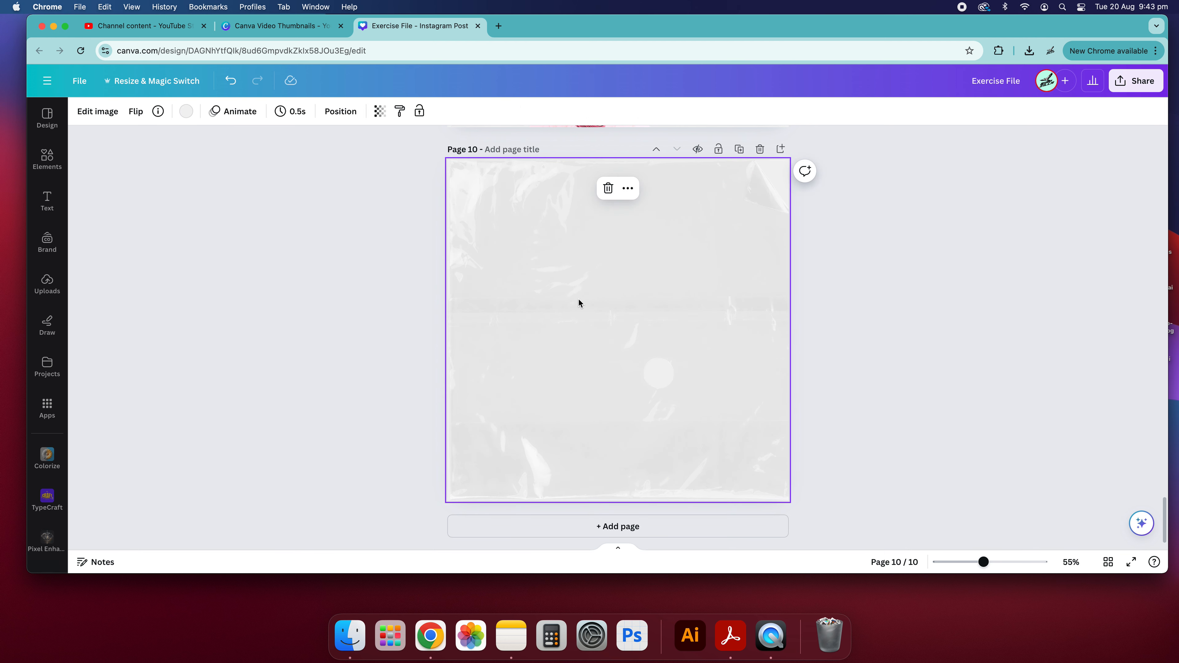
pyautogui.press('Delete')
# Add the recently used photo of a player holding a basketball to the empty page 10
pyautogui.click(48, 280)
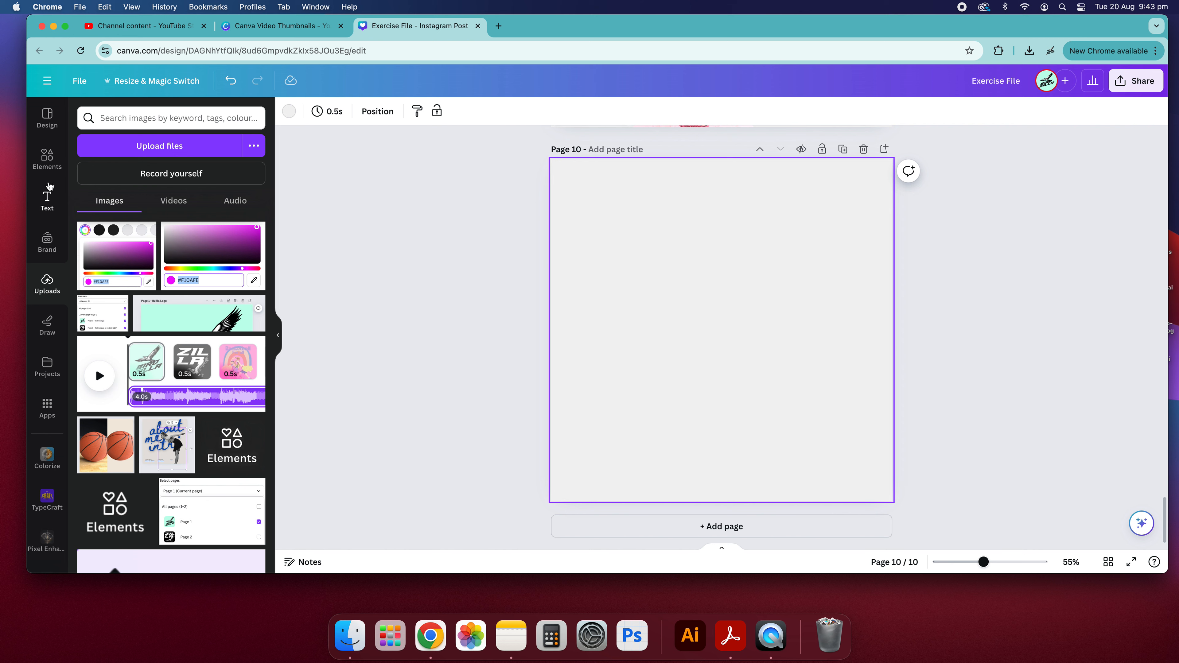
pyautogui.click(67, 163)
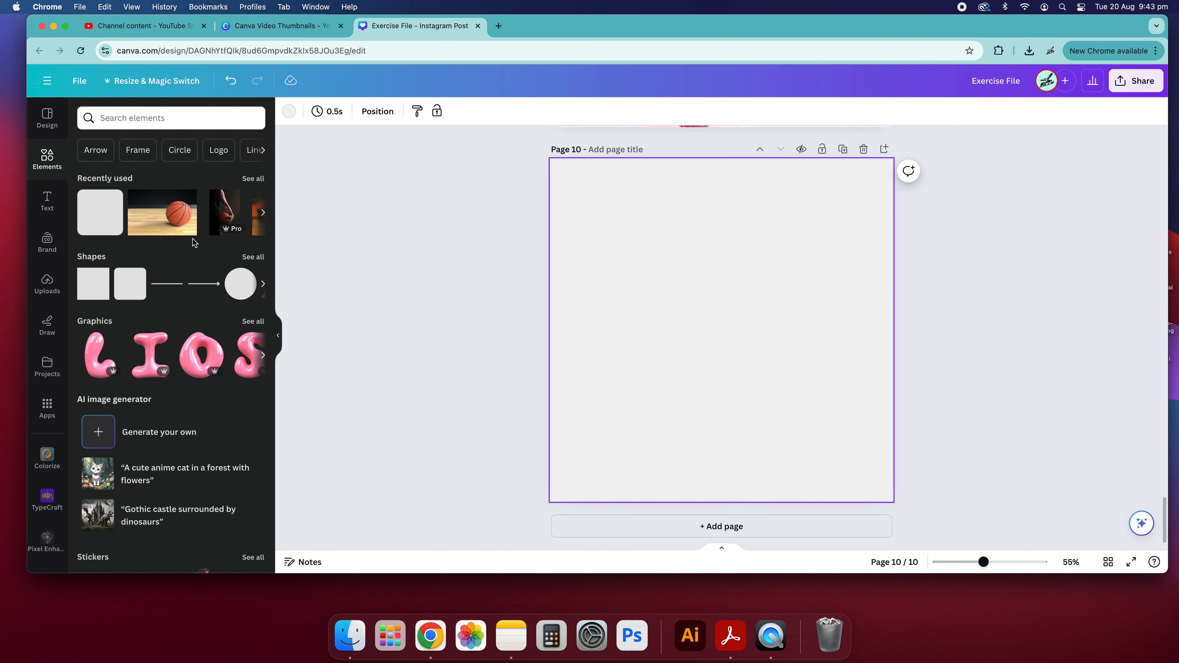
pyautogui.click(227, 213)
pyautogui.click(848, 311)
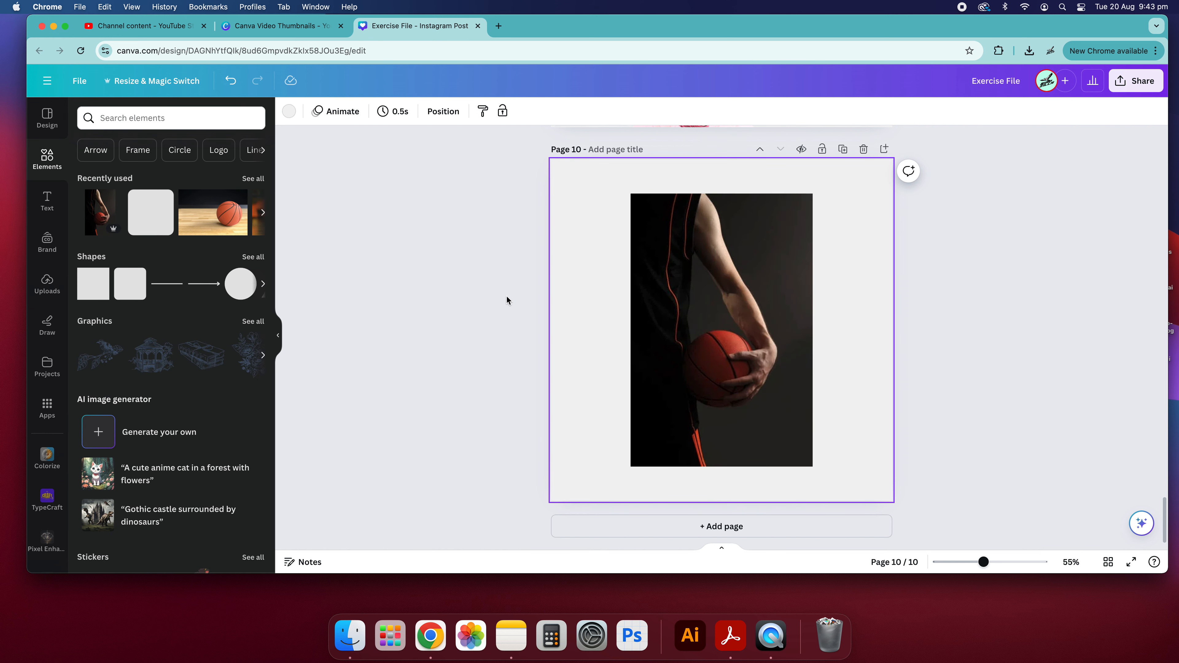
# Enlarge the basketball player photo to nearly the page's width and reposition it so the ball sits in the page's lower half
pyautogui.click(658, 304)
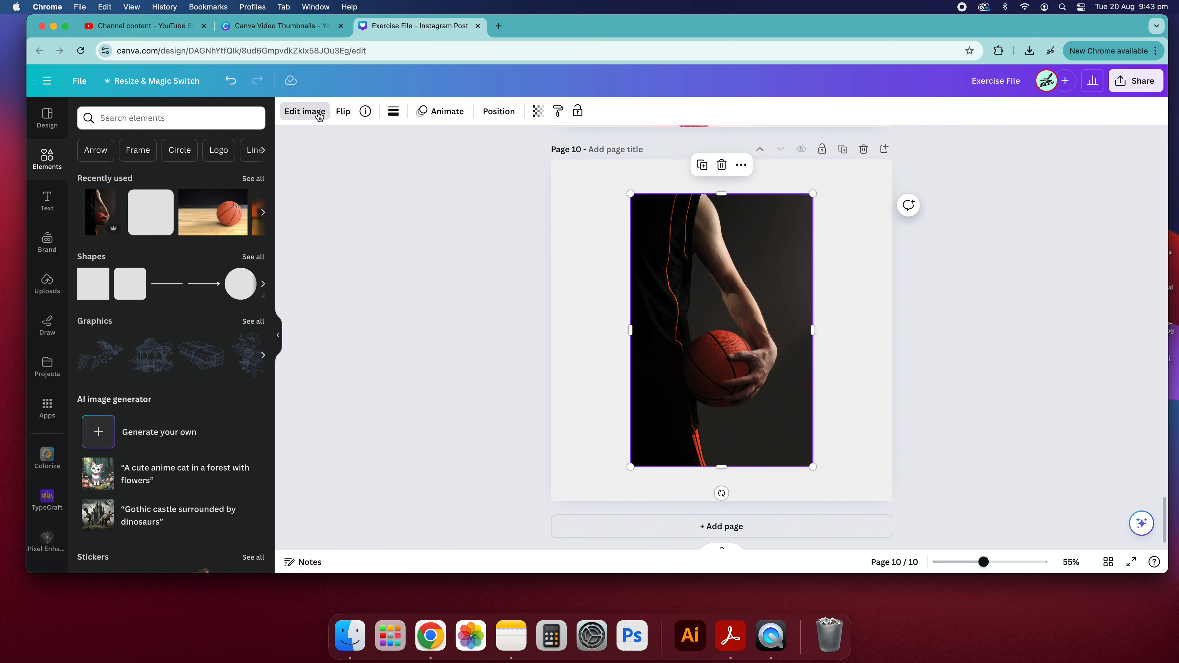
pyautogui.click(307, 111)
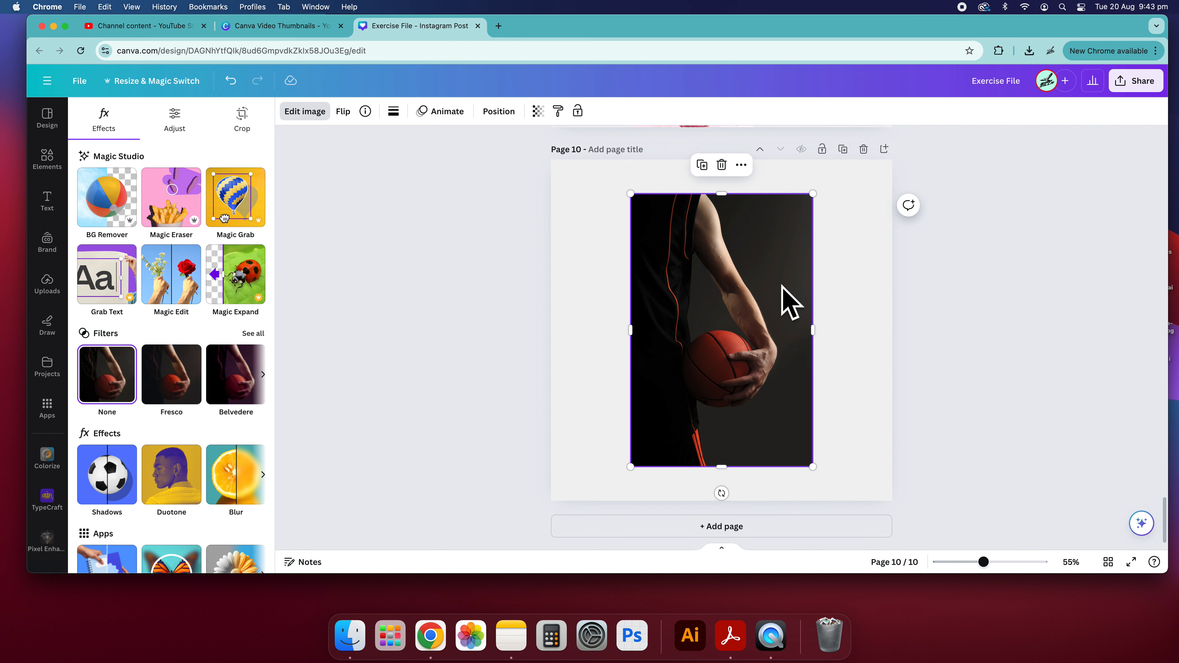
pyautogui.click(830, 385)
pyautogui.click(805, 224)
pyautogui.moveTo(812, 194); pyautogui.dragTo(1047, 71)
pyautogui.moveTo(818, 252); pyautogui.dragTo(754, 379)
pyautogui.moveTo(682, 343); pyautogui.dragTo(678, 338)
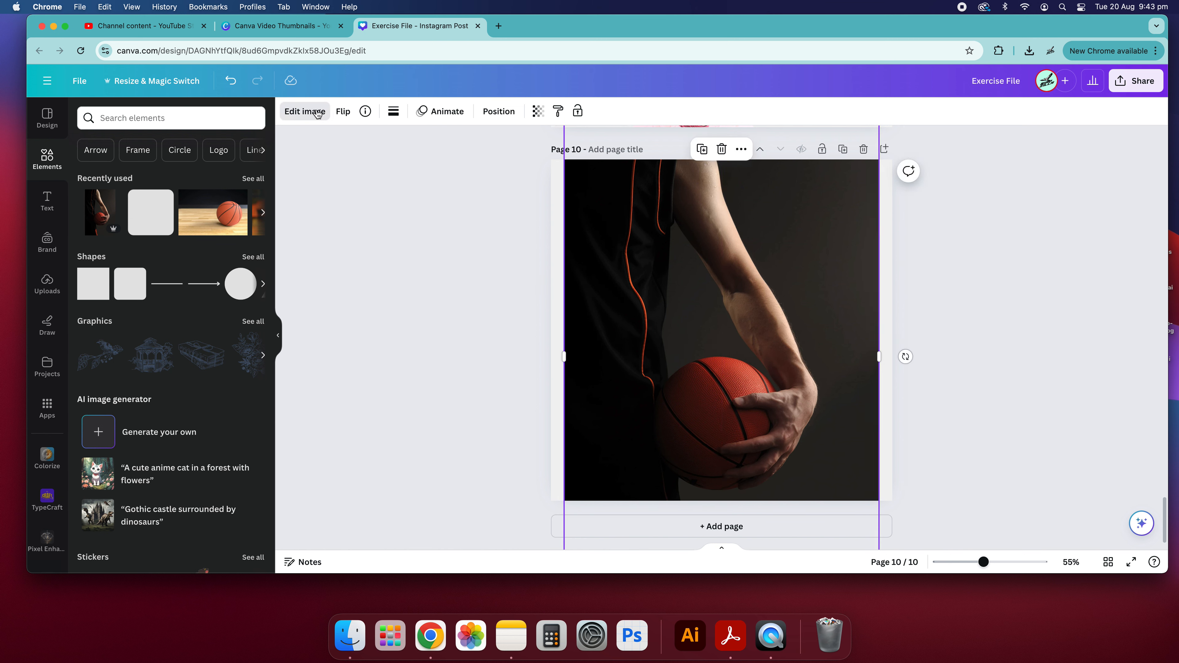
# Extend the basketball player photo on page 10 with Magic Expand at the Whole Page size and keep the first generated result
pyautogui.click(305, 112)
pyautogui.scroll(-1, 254, 236)
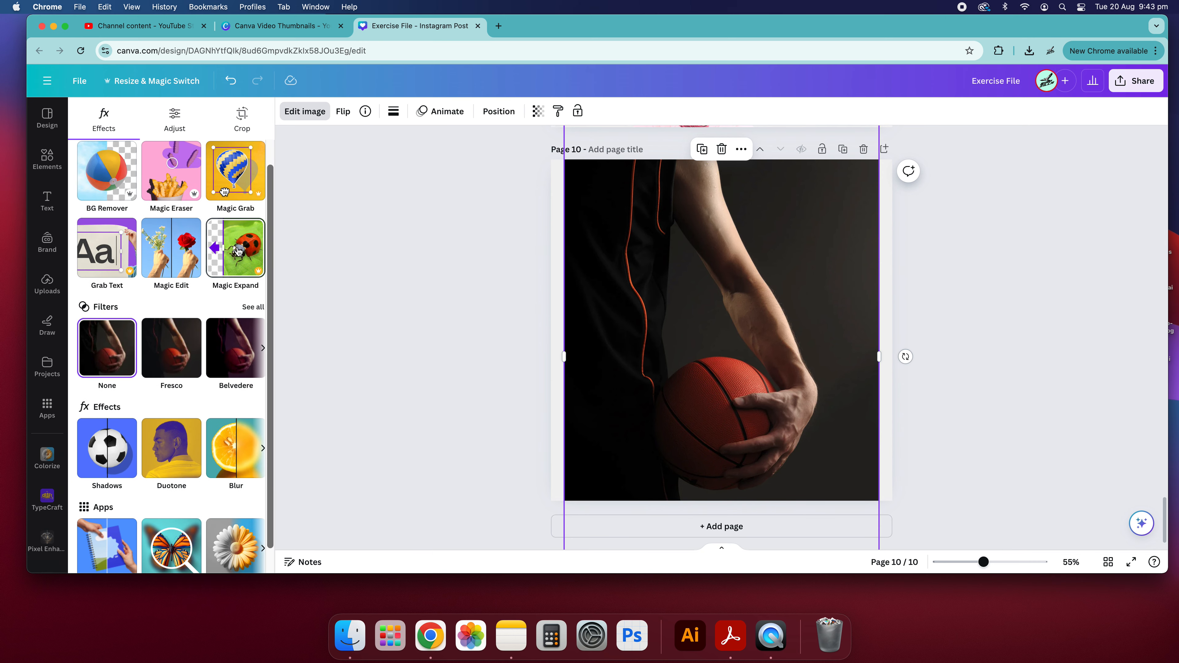
pyautogui.click(253, 236)
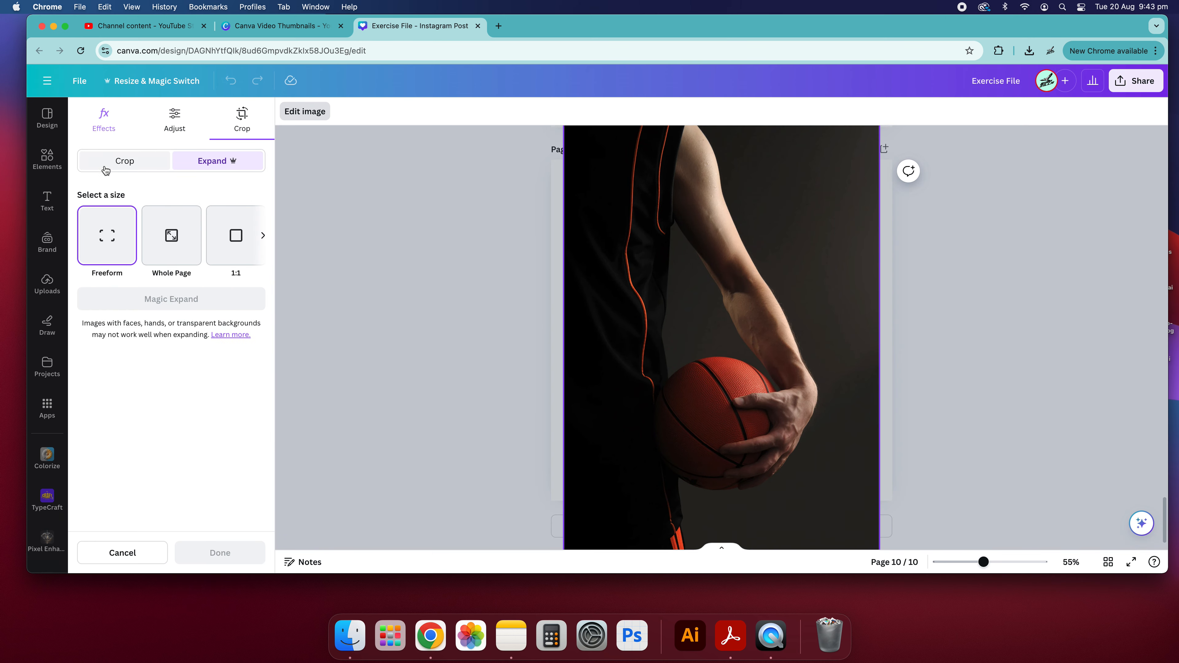
pyautogui.click(174, 249)
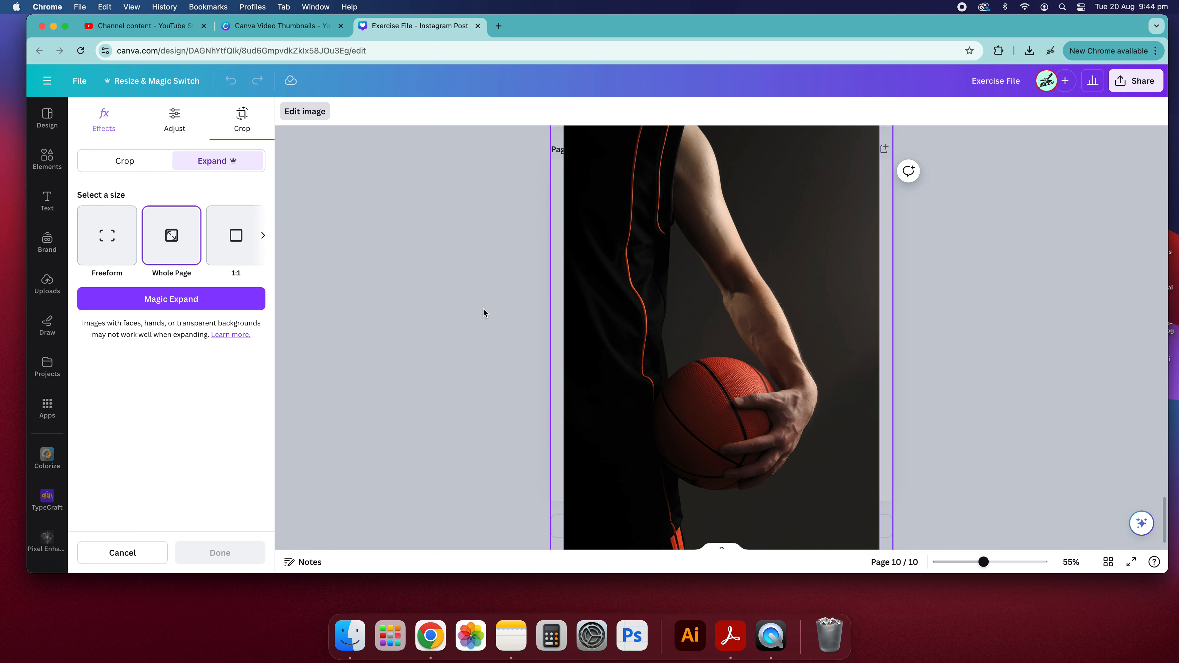
pyautogui.click(163, 299)
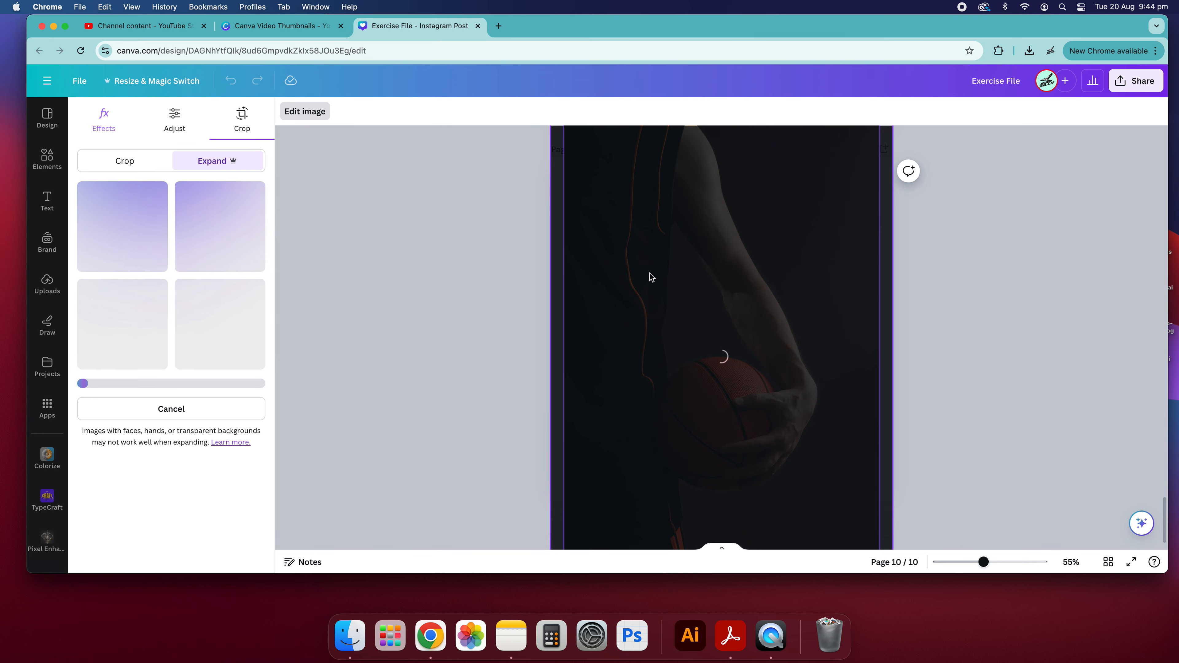
pyautogui.scroll(3, 583, 286)
pyautogui.scroll(-4, 583, 287)
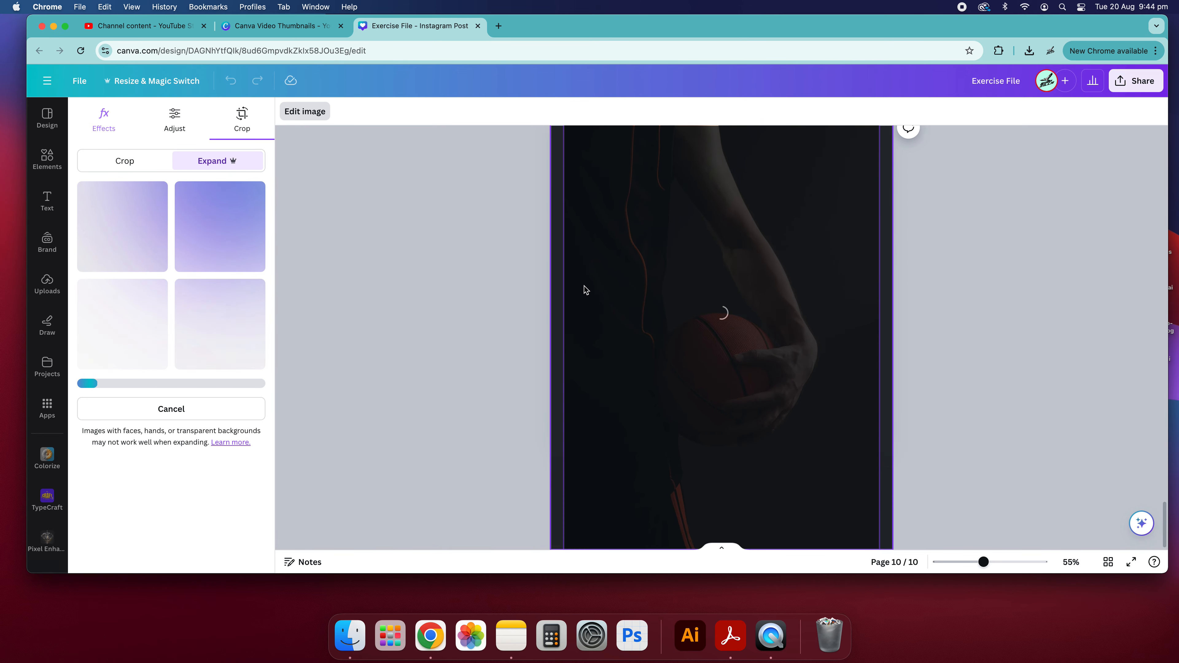
pyautogui.scroll(2, 584, 289)
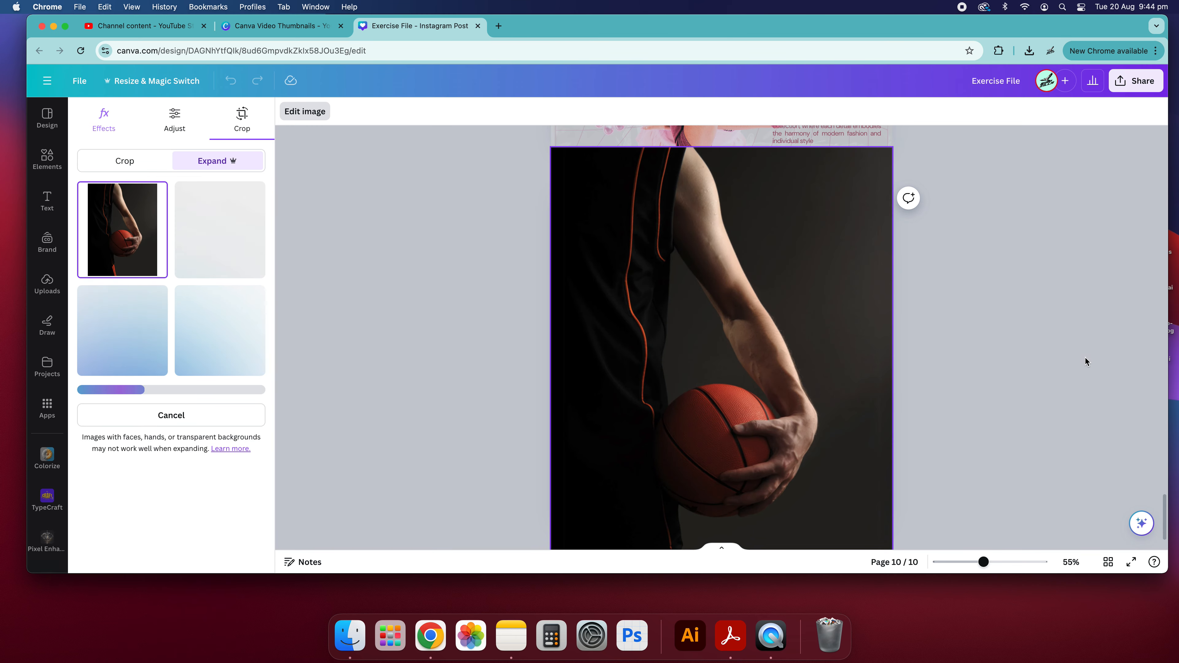
pyautogui.click(902, 360)
pyautogui.scroll(-2, 901, 356)
pyautogui.scroll(3, 903, 359)
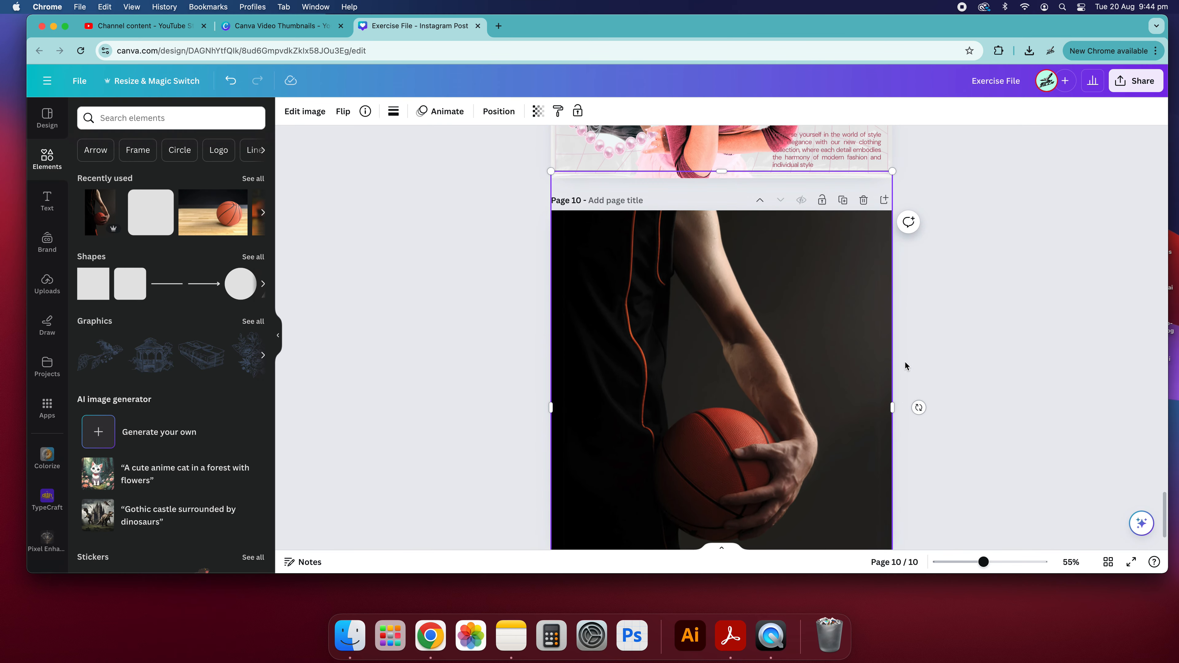
pyautogui.click(987, 320)
pyautogui.scroll(-2, 876, 435)
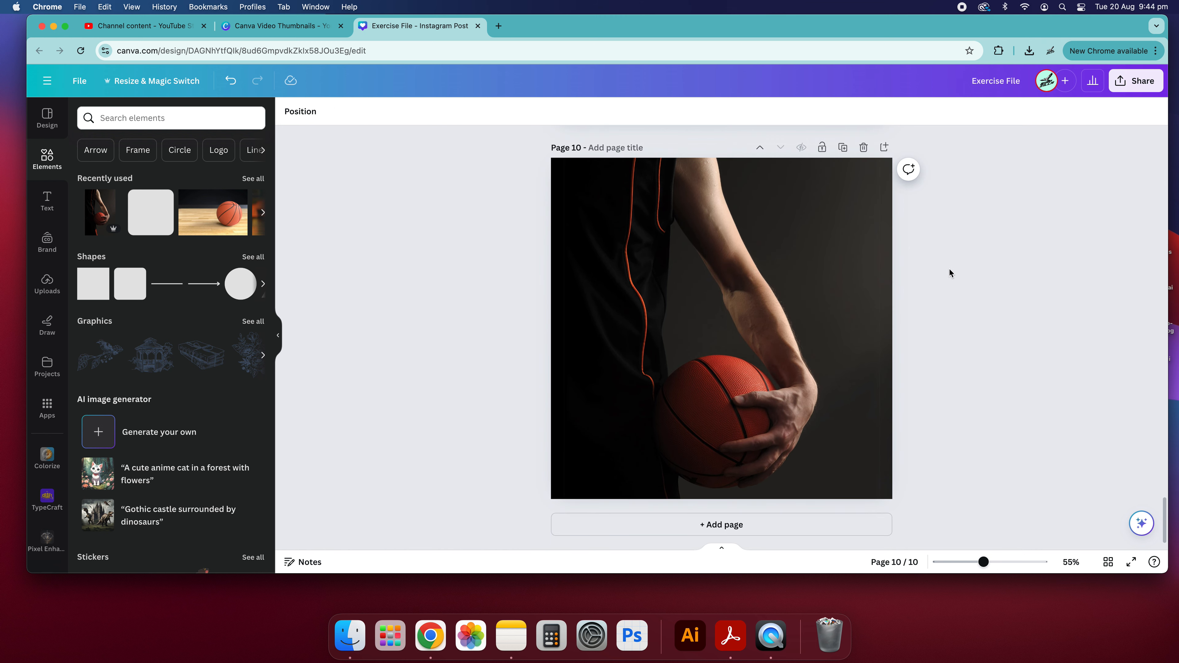
# Brush over the basketball and hand with Magic Edit at brush size 40 and generate a replacement described as "flowers"
pyautogui.click(823, 309)
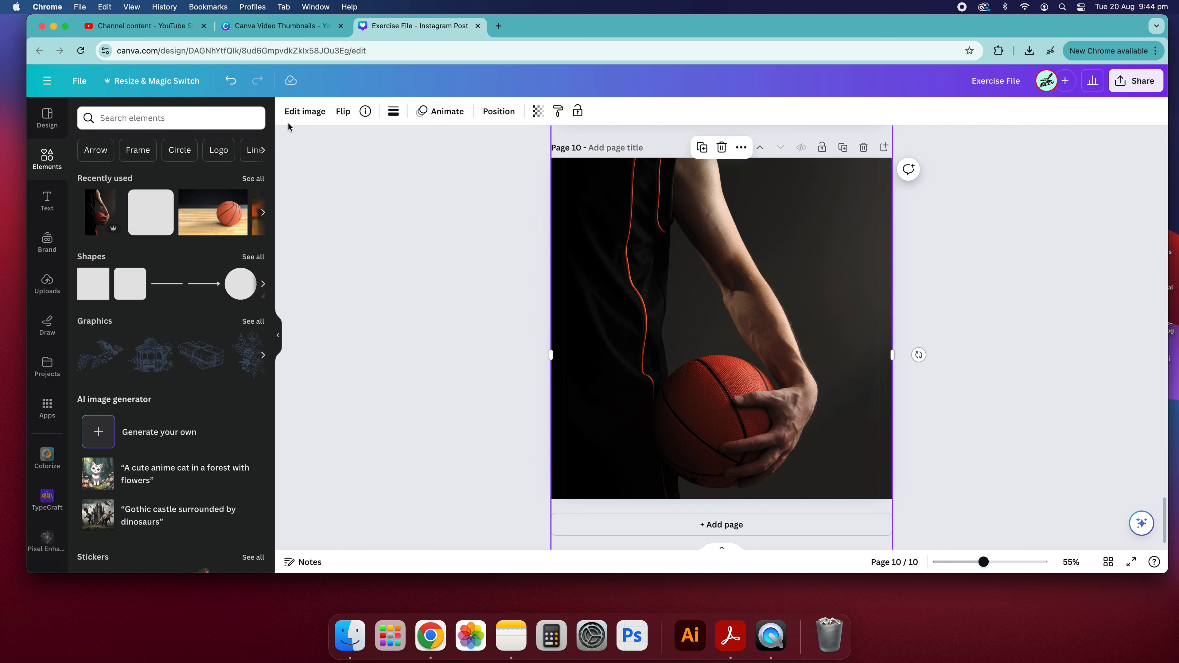
pyautogui.click(307, 112)
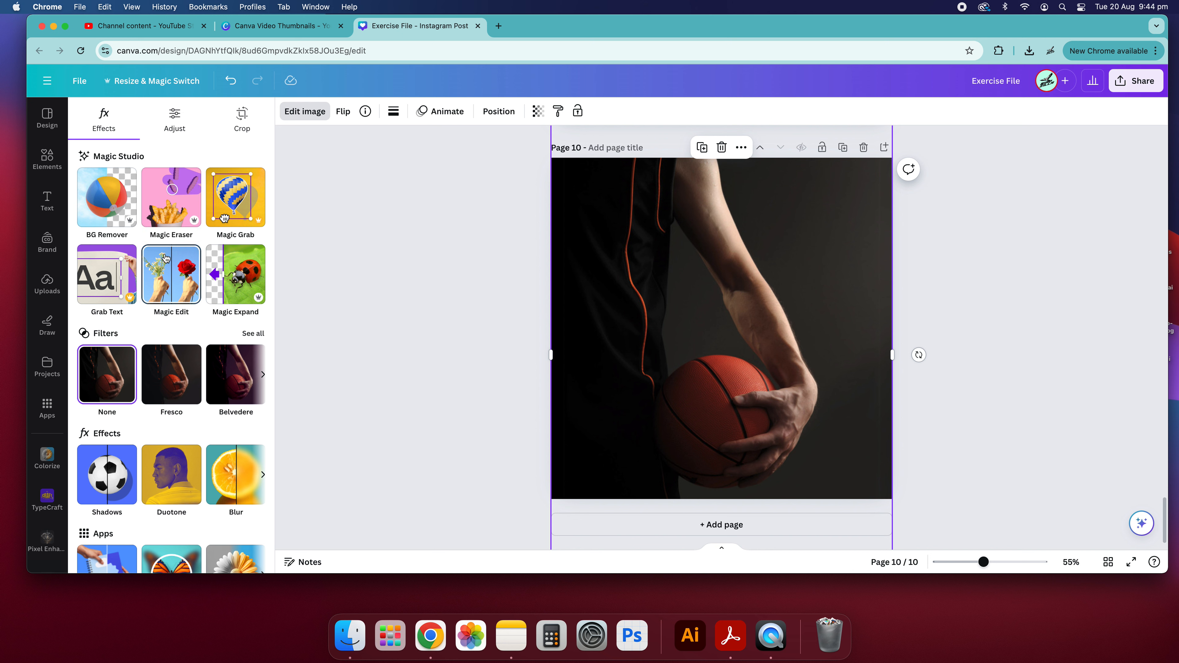
pyautogui.click(176, 291)
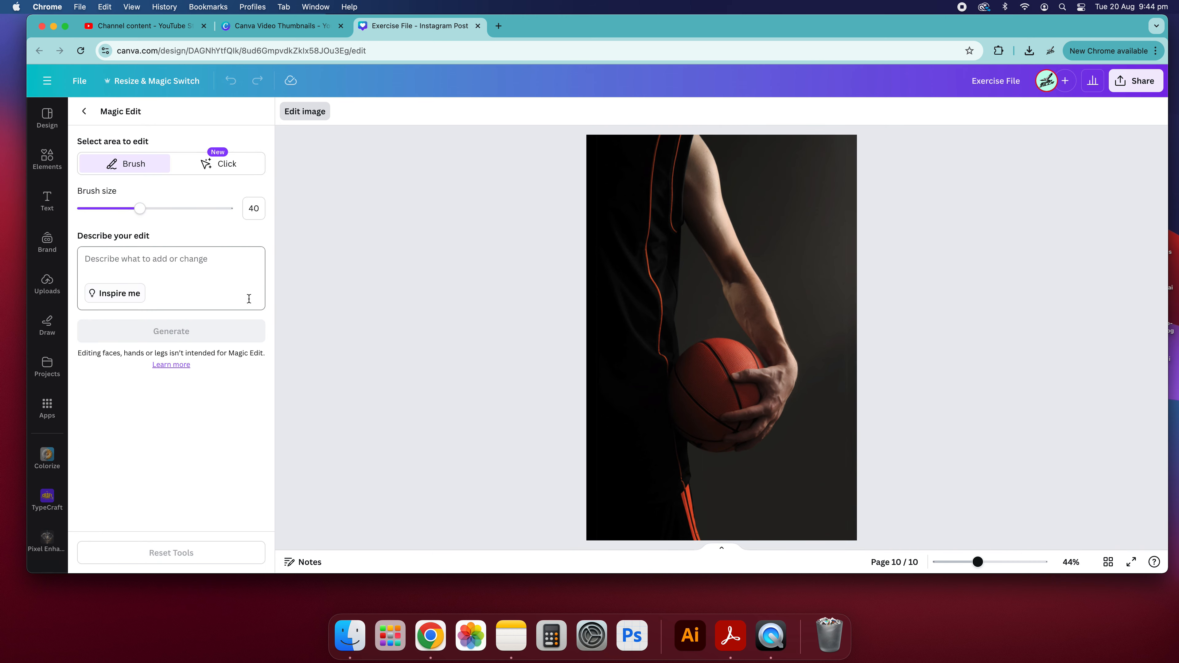
pyautogui.moveTo(723, 337)
pyautogui.mouseDown()
pyautogui.moveTo(682, 409)
pyautogui.moveTo(712, 433)
pyautogui.moveTo(755, 426)
pyautogui.moveTo(763, 385)
pyautogui.moveTo(749, 361)
pyautogui.moveTo(725, 362)
pyautogui.moveTo(734, 421)
pyautogui.moveTo(741, 403)
pyautogui.moveTo(705, 409)
pyautogui.mouseUp()
pyautogui.click(191, 267)
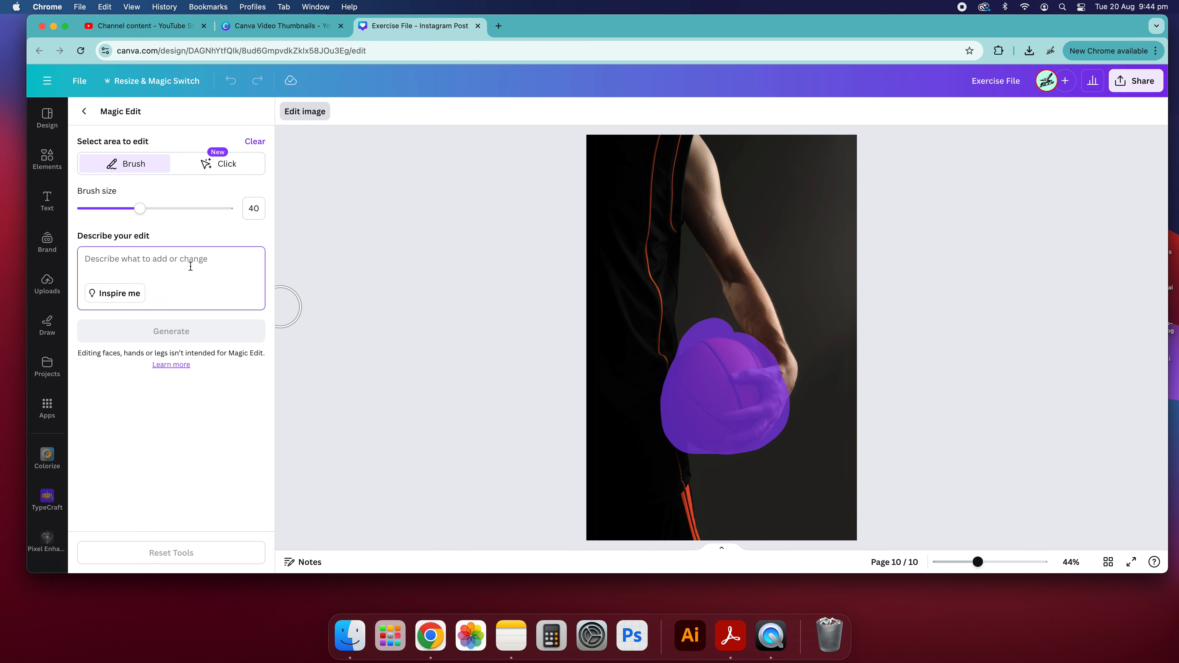
pyautogui.write('flowers')
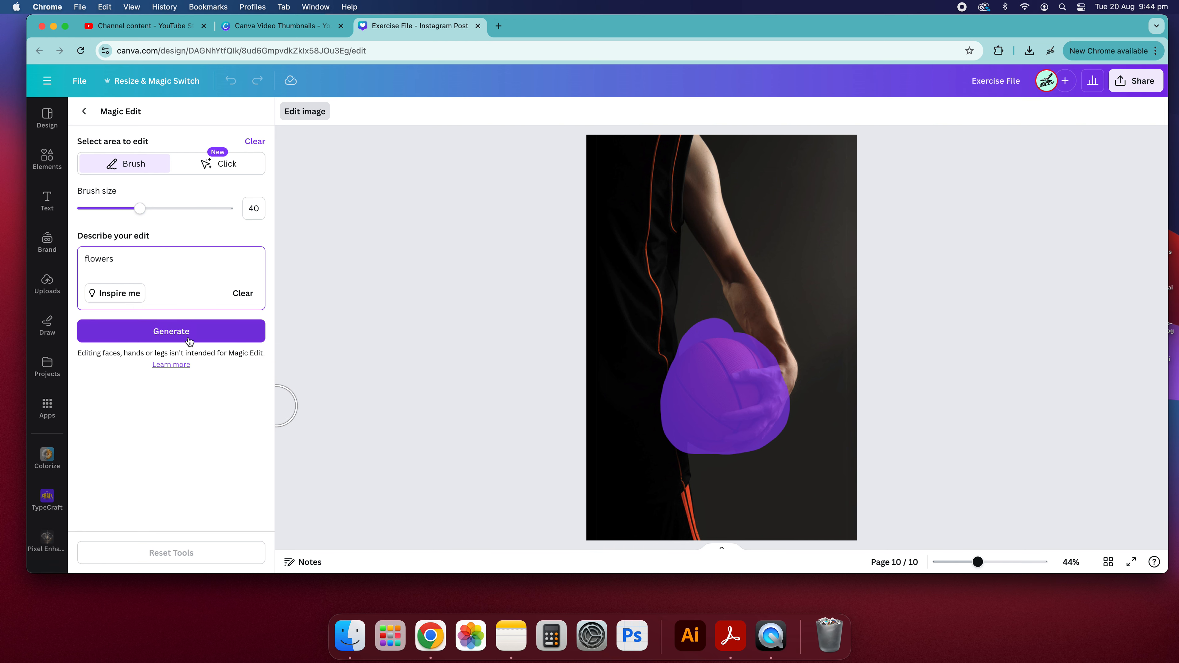
pyautogui.click(181, 331)
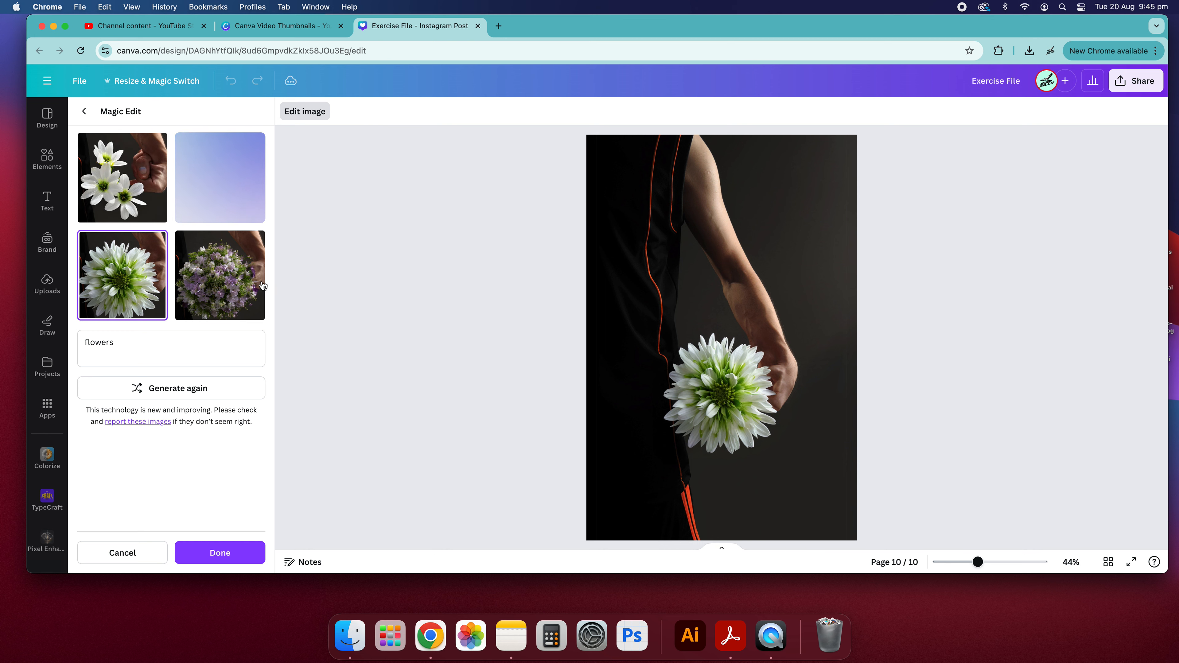
# Compare the generated flower variations on the player photo and leave Magic Edit without applying any of them
pyautogui.click(129, 208)
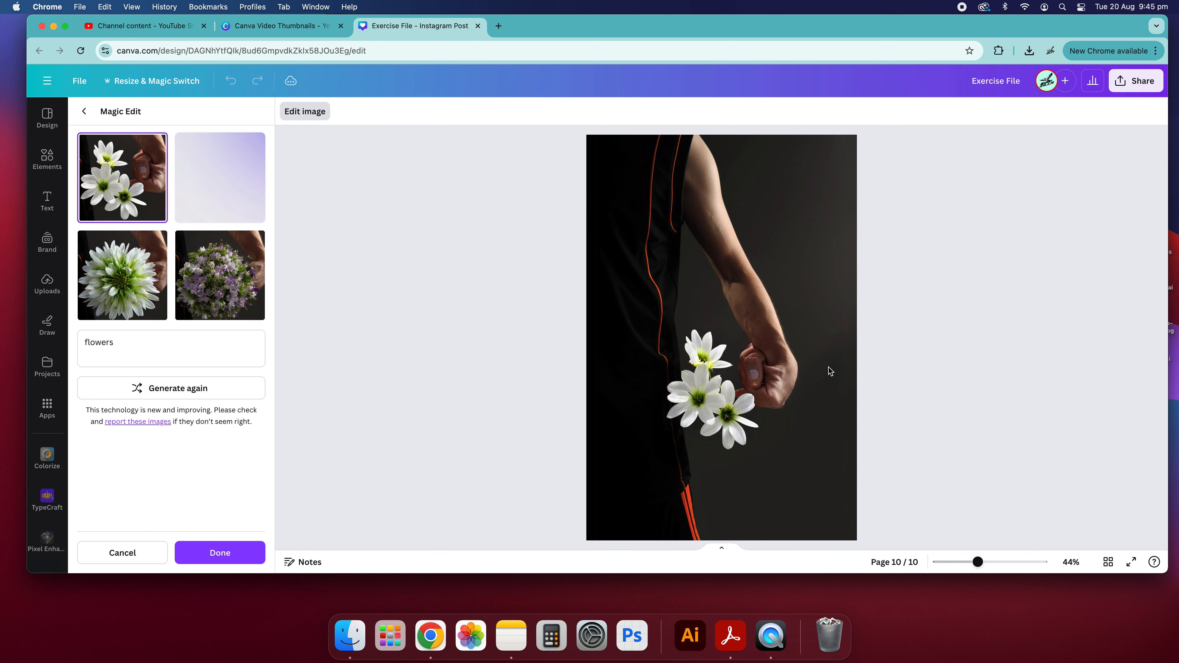
pyautogui.click(225, 282)
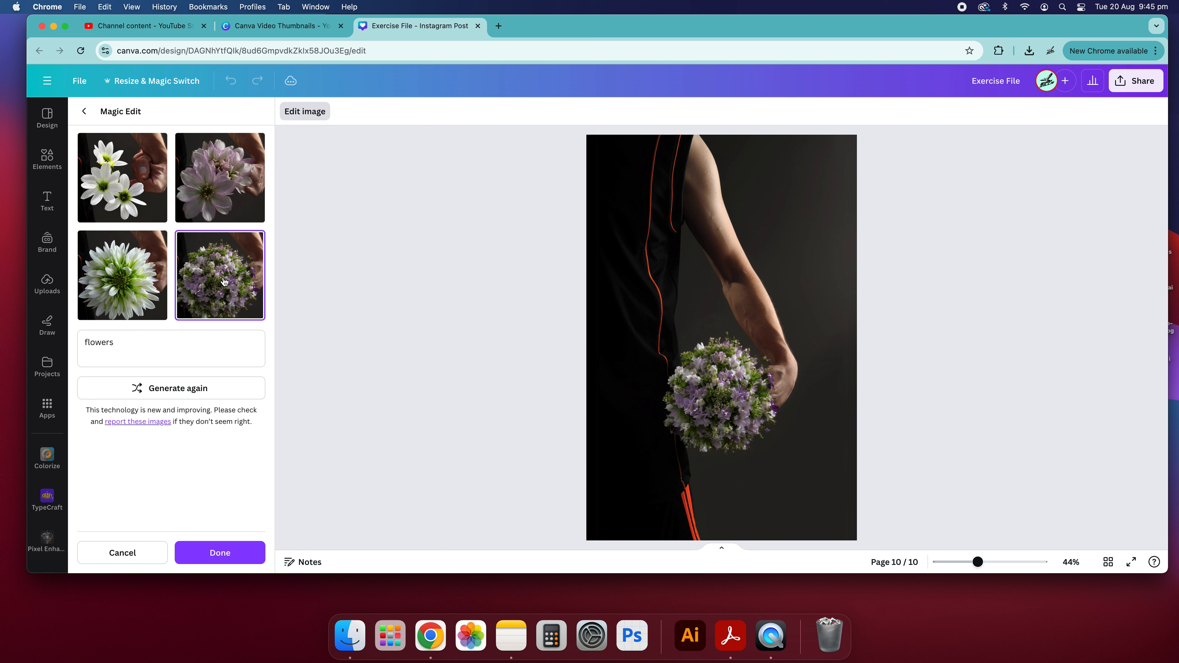
pyautogui.click(118, 274)
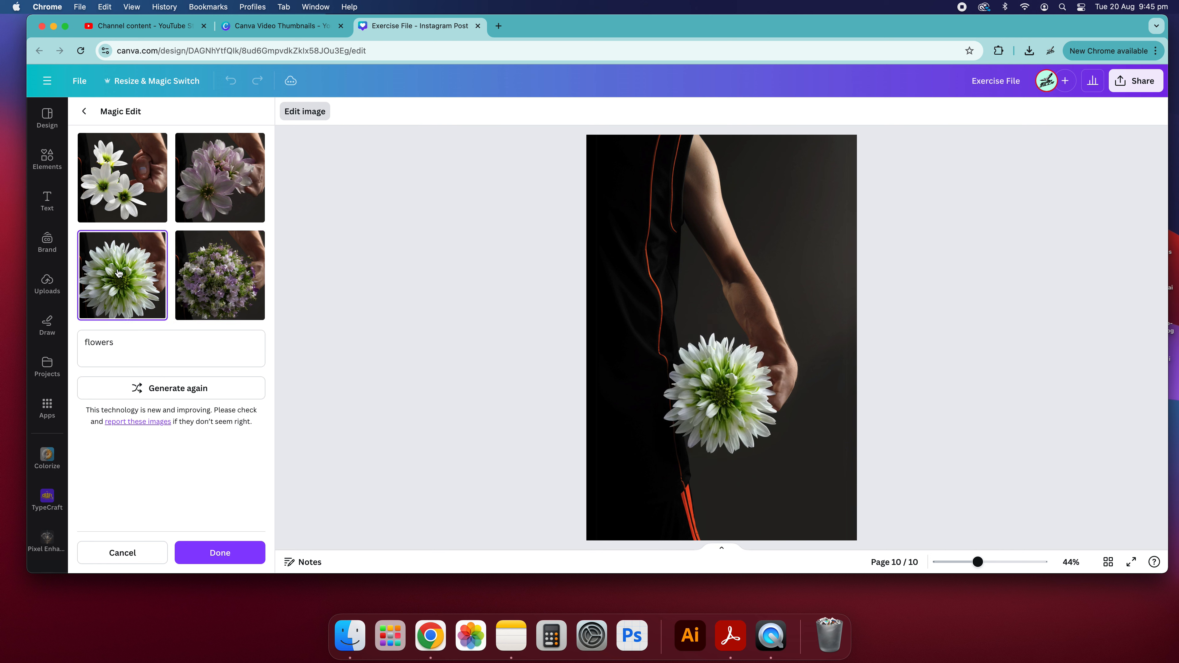
pyautogui.click(200, 186)
pyautogui.click(141, 255)
pyautogui.click(260, 244)
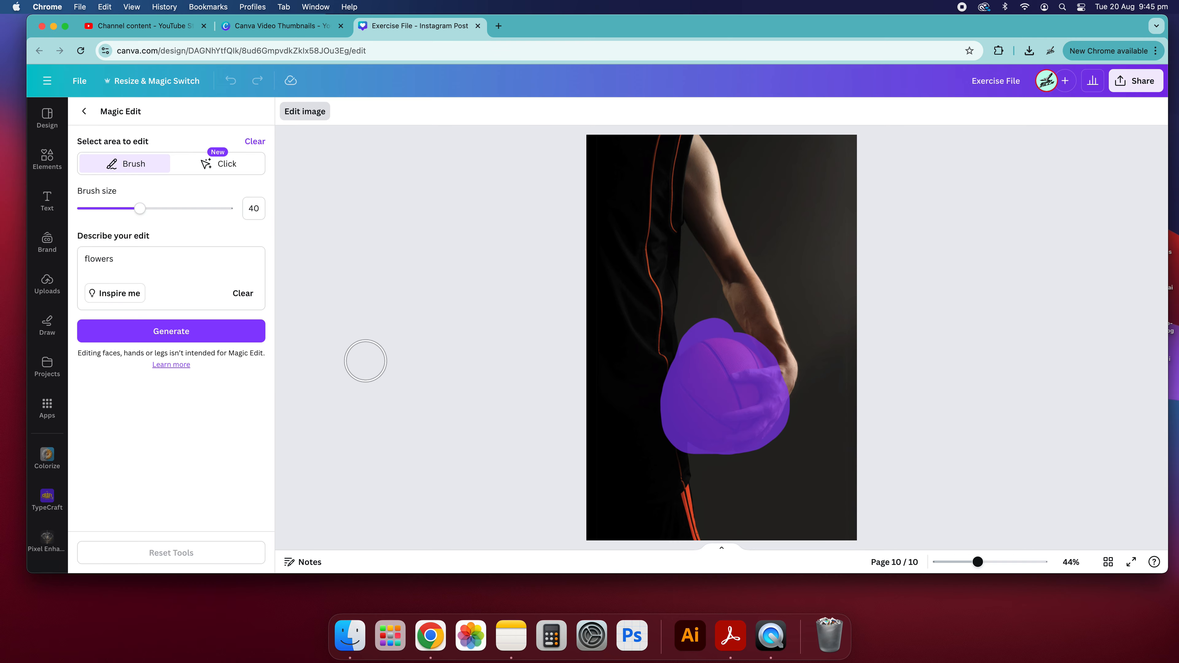
pyautogui.click(81, 110)
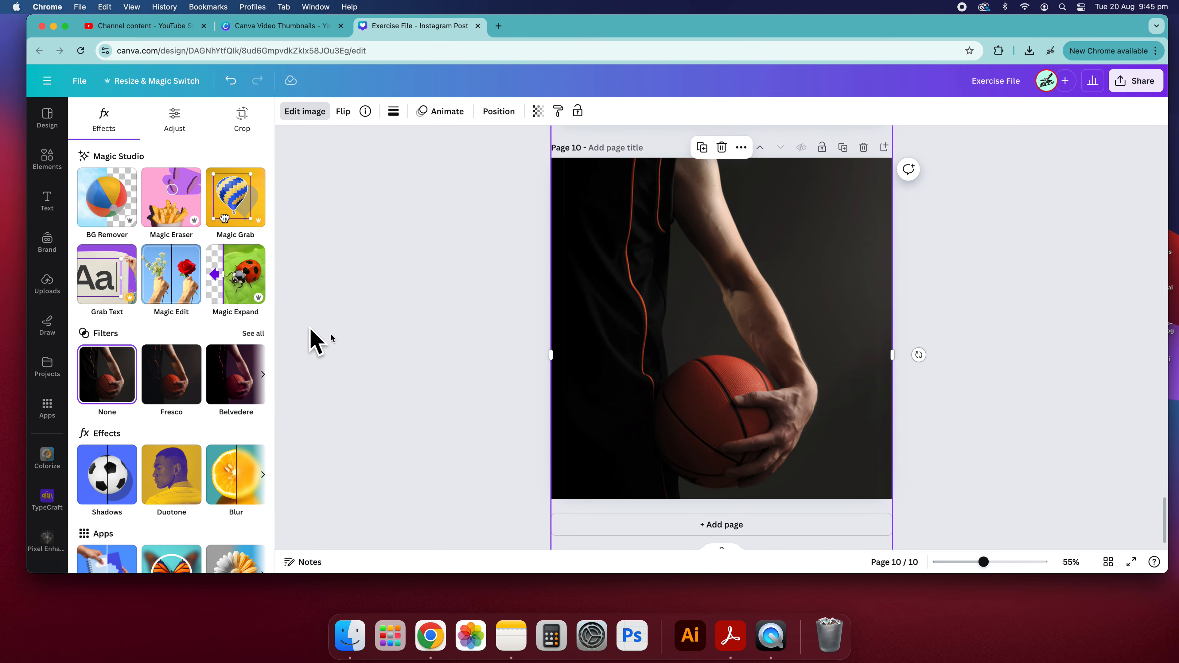
# Apply a Drop shadow with an angle of 40 to the photo of the bending woman on page 7
pyautogui.scroll(20, 434, 342)
pyautogui.scroll(-7, 594, 396)
pyautogui.scroll(2, 325, 385)
pyautogui.scroll(-2, 180, 449)
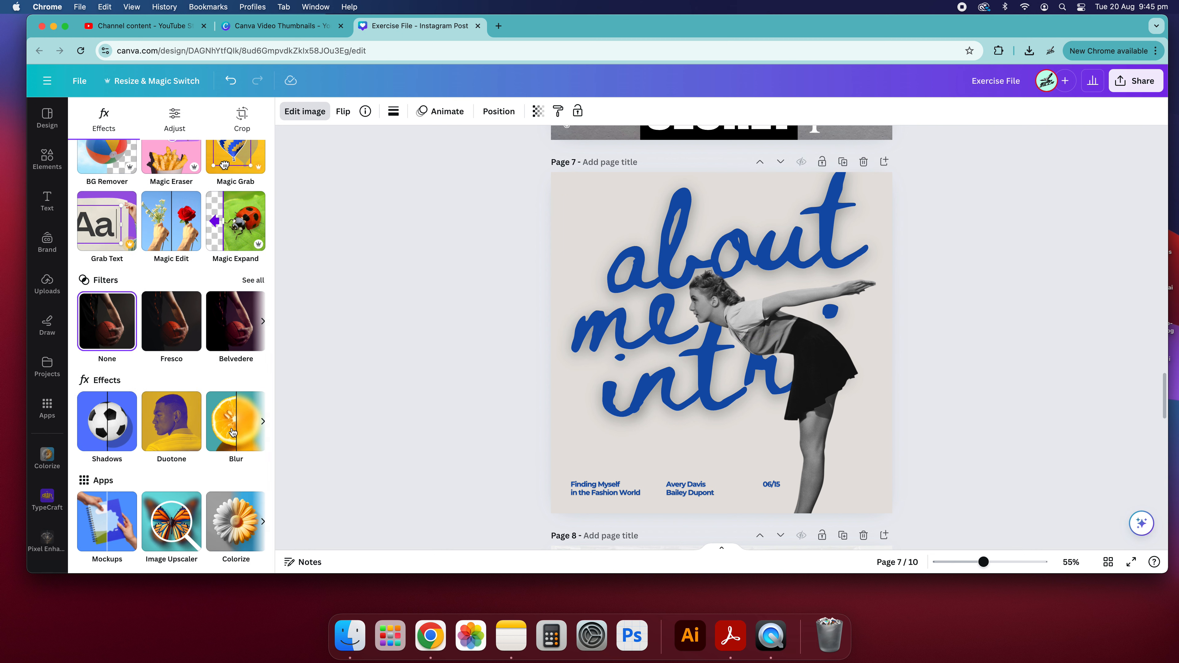
pyautogui.click(262, 420)
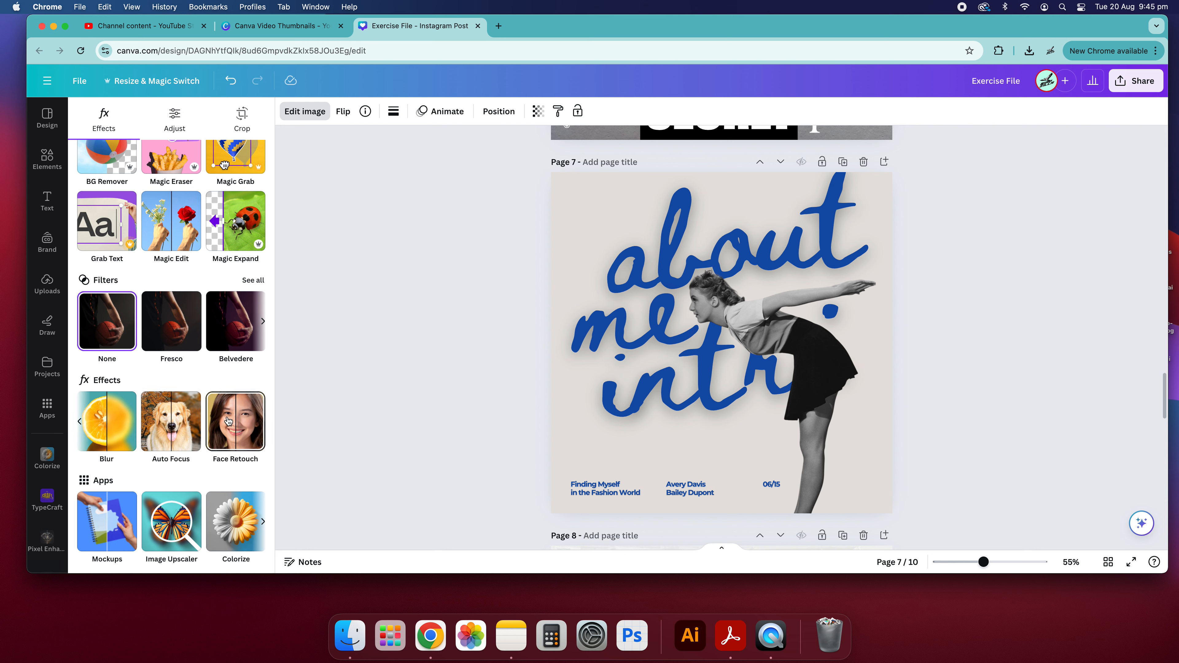
pyautogui.click(863, 400)
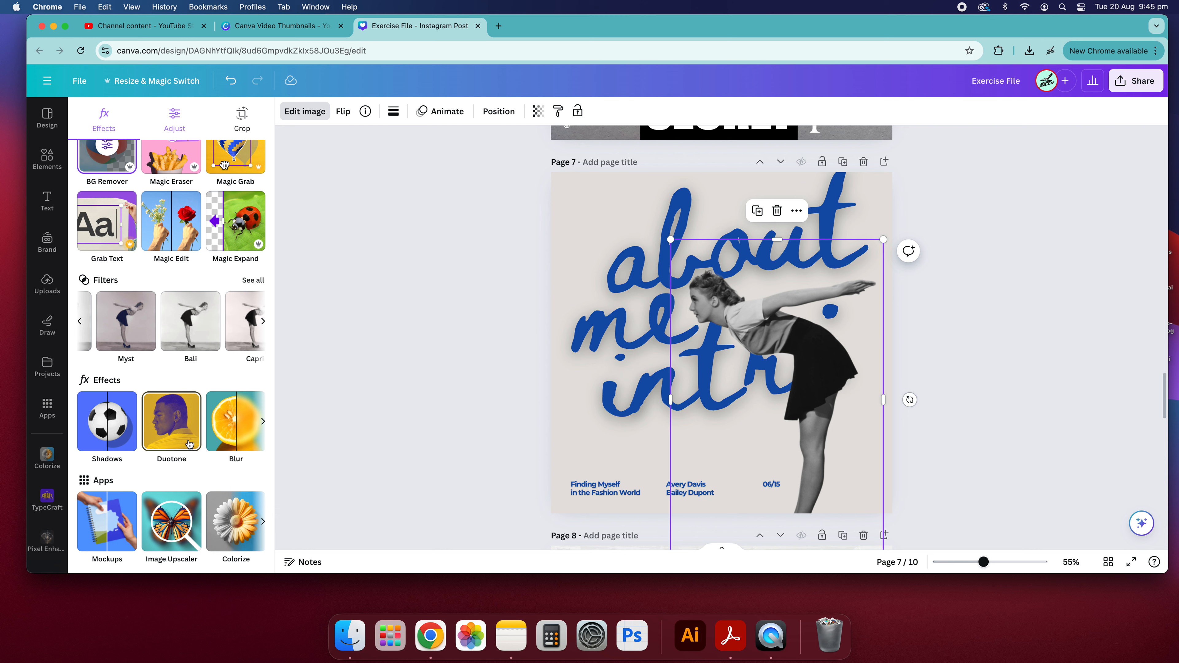
pyautogui.click(88, 420)
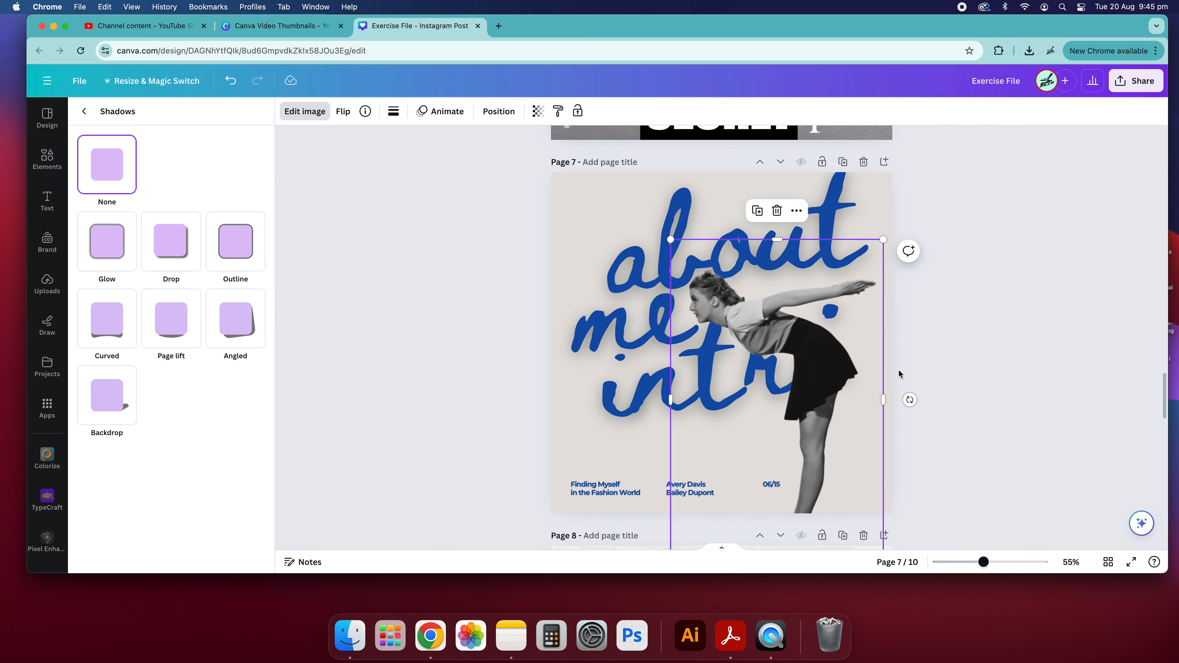
pyautogui.click(181, 243)
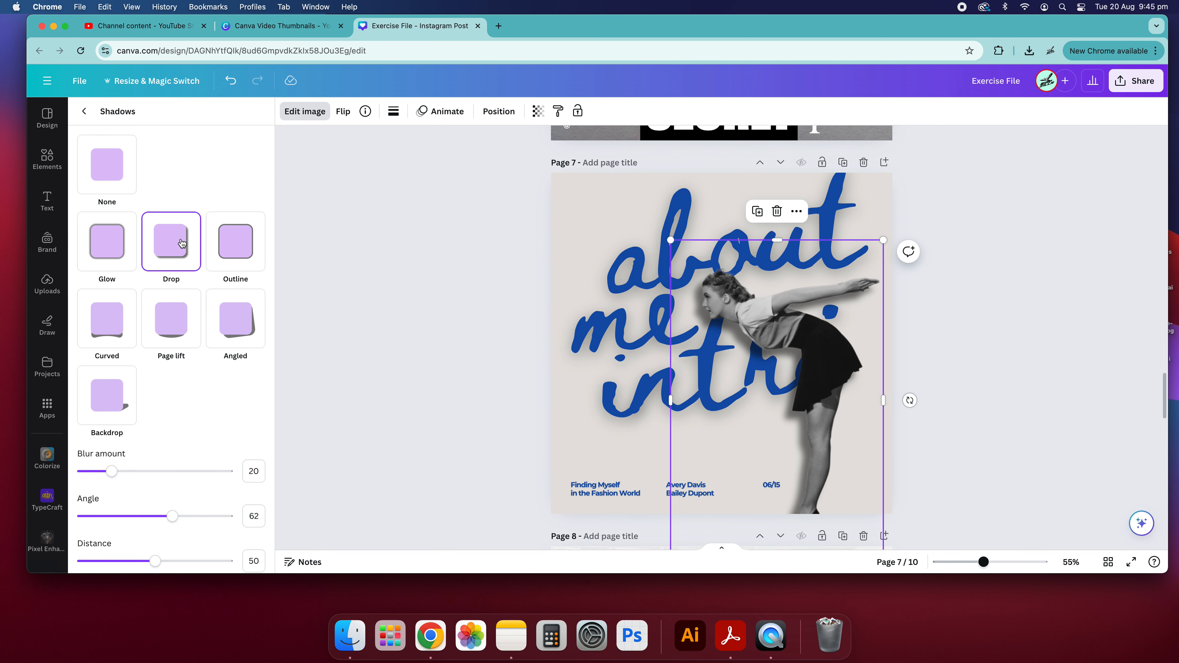
pyautogui.moveTo(174, 523); pyautogui.dragTo(142, 514)
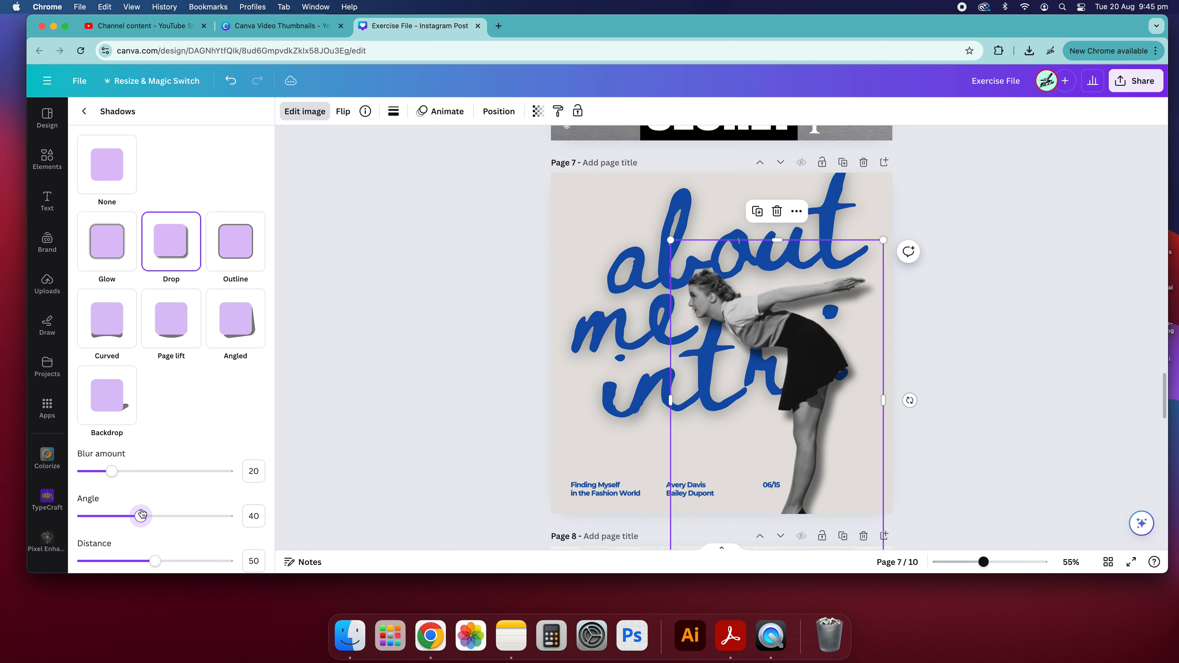
pyautogui.click(428, 344)
# Examine the shadow settings and the other image effects and apps offered for the bending woman photo on page 7
pyautogui.click(803, 334)
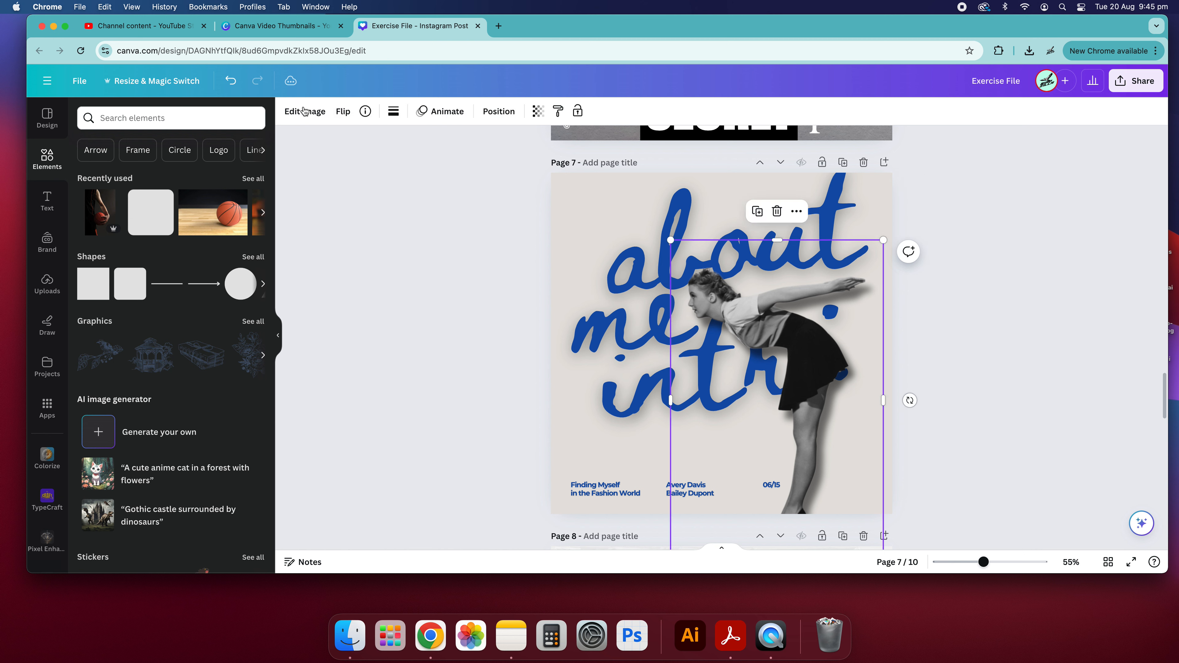
pyautogui.click(304, 111)
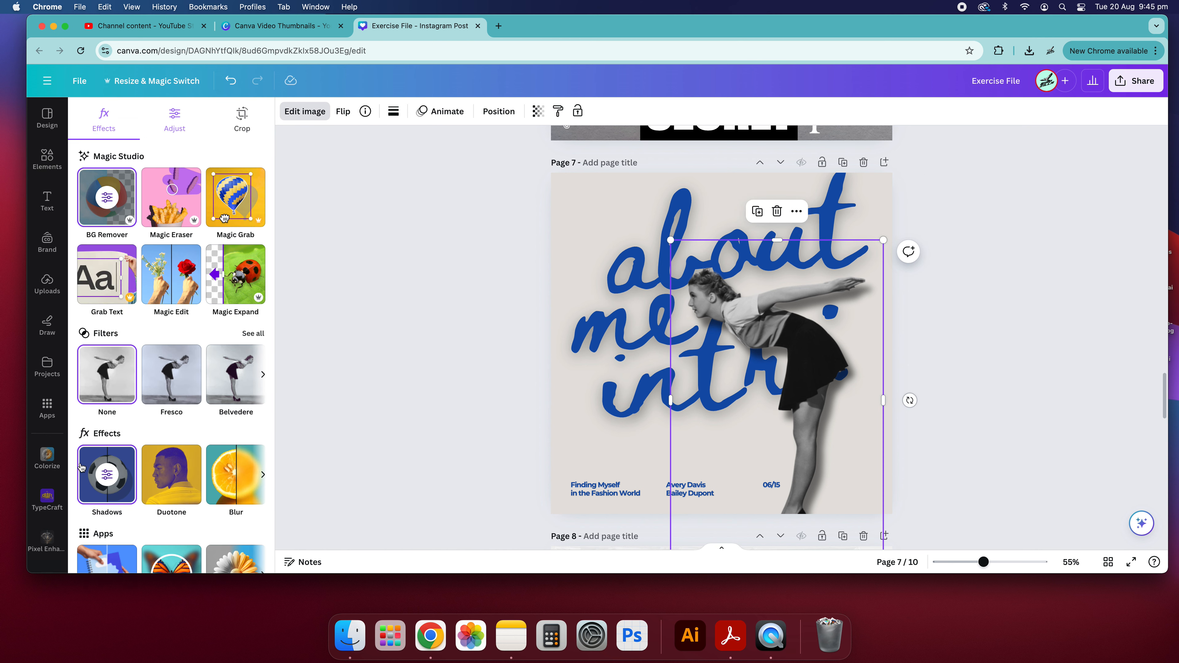
pyautogui.click(108, 477)
pyautogui.scroll(-3, 226, 440)
pyautogui.scroll(1, 153, 214)
pyautogui.scroll(1, 153, 214)
pyautogui.click(84, 111)
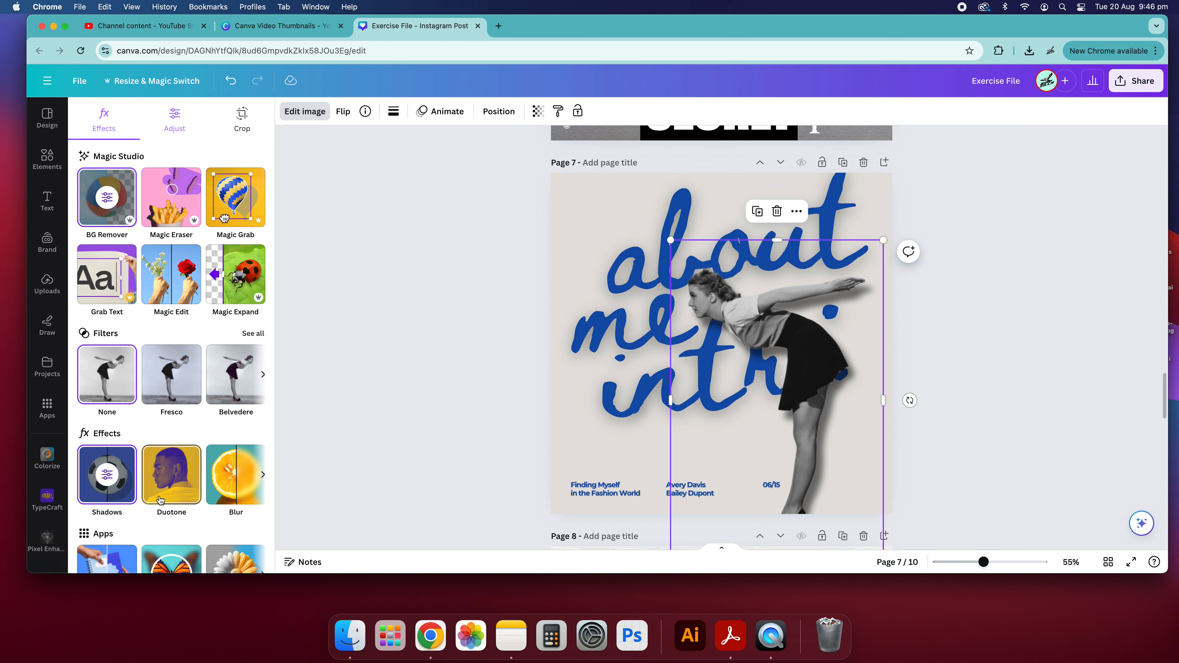
pyautogui.hscroll(3, 158, 487)
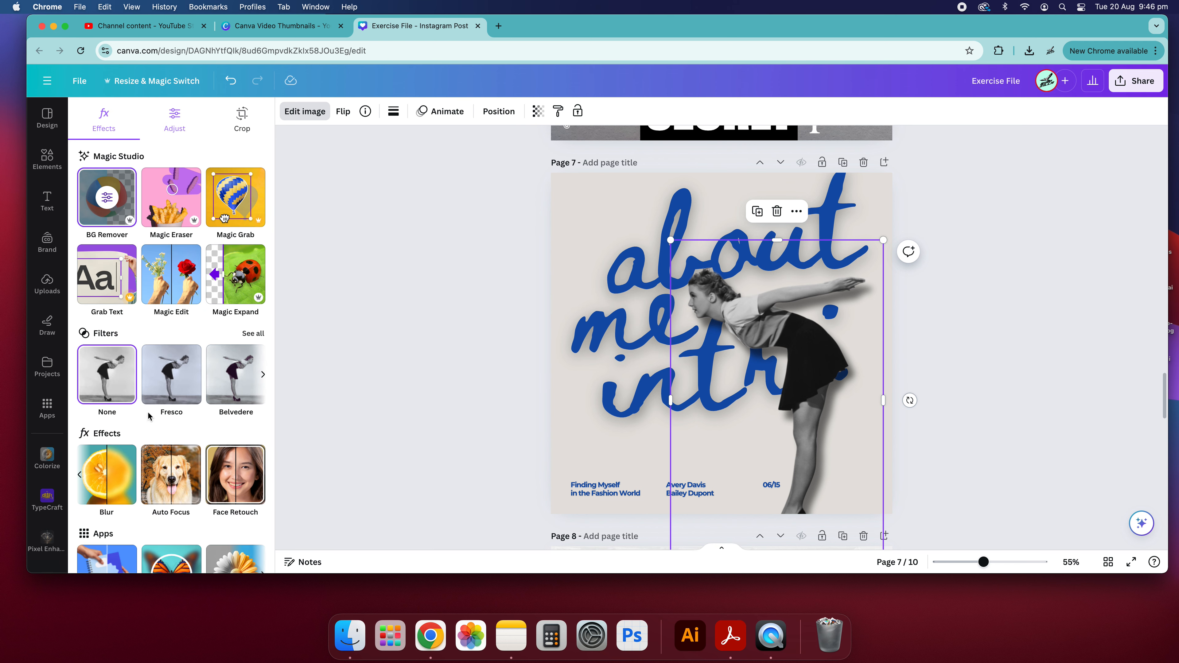
pyautogui.hscroll(-3, 185, 469)
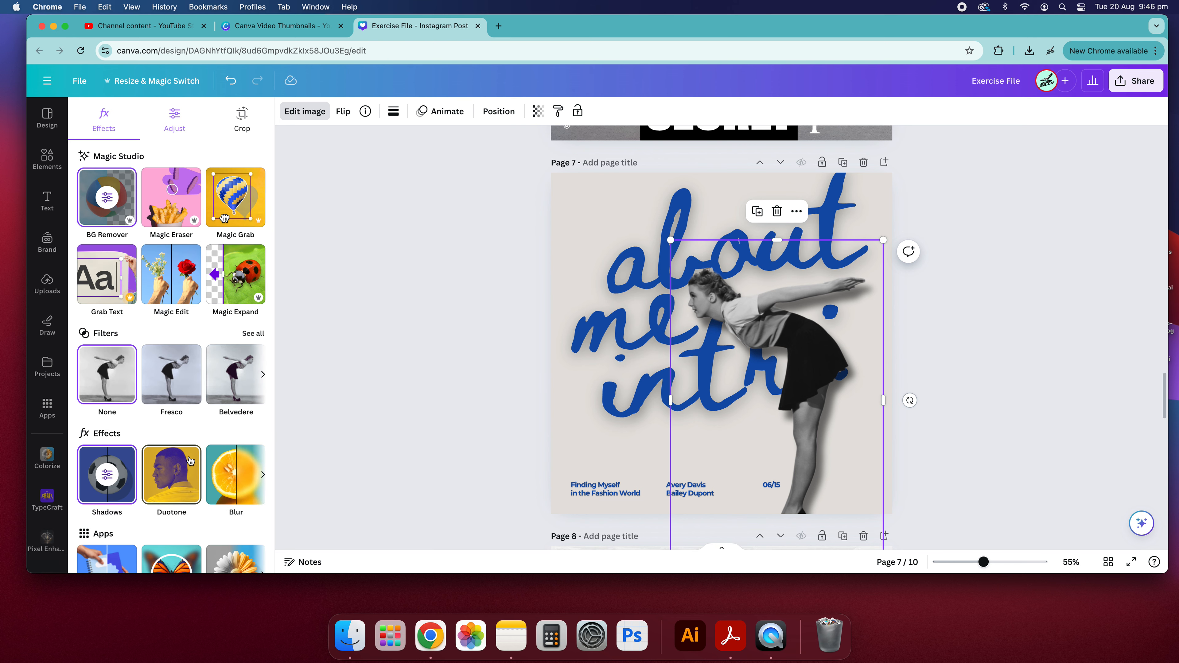
pyautogui.scroll(-2, 194, 458)
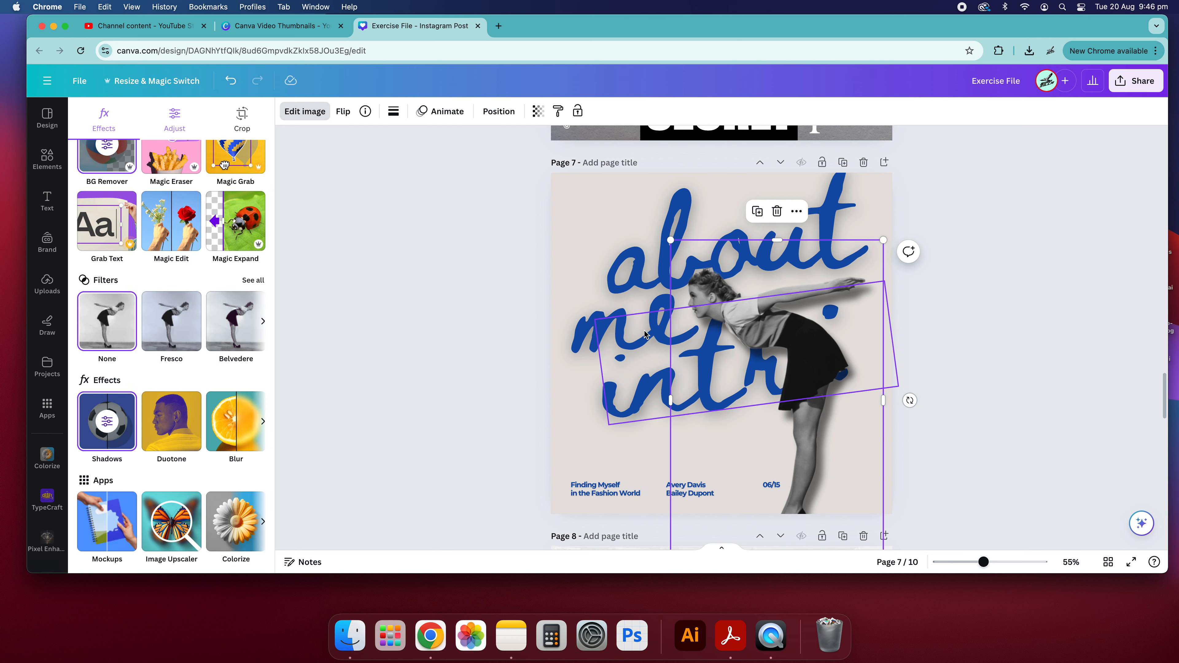
pyautogui.click(765, 273)
pyautogui.click(1033, 343)
pyautogui.moveTo(980, 28)
pyautogui.mouseDown()
pyautogui.moveTo(947, 33)
pyautogui.moveTo(967, 31)
pyautogui.mouseUp()
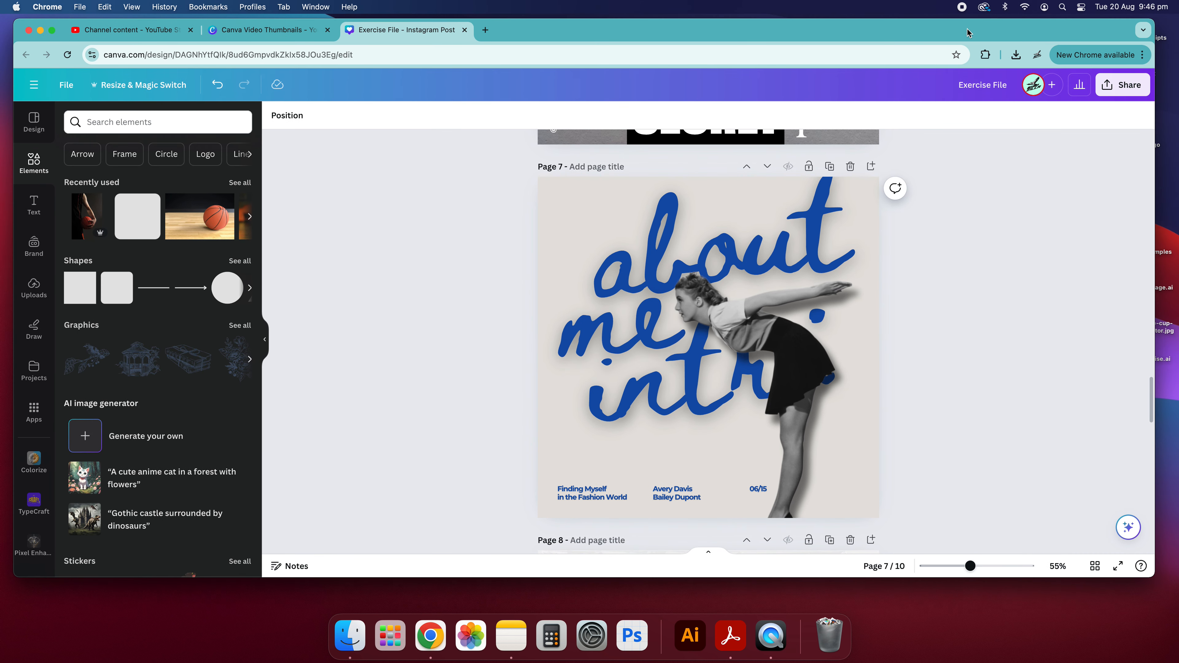